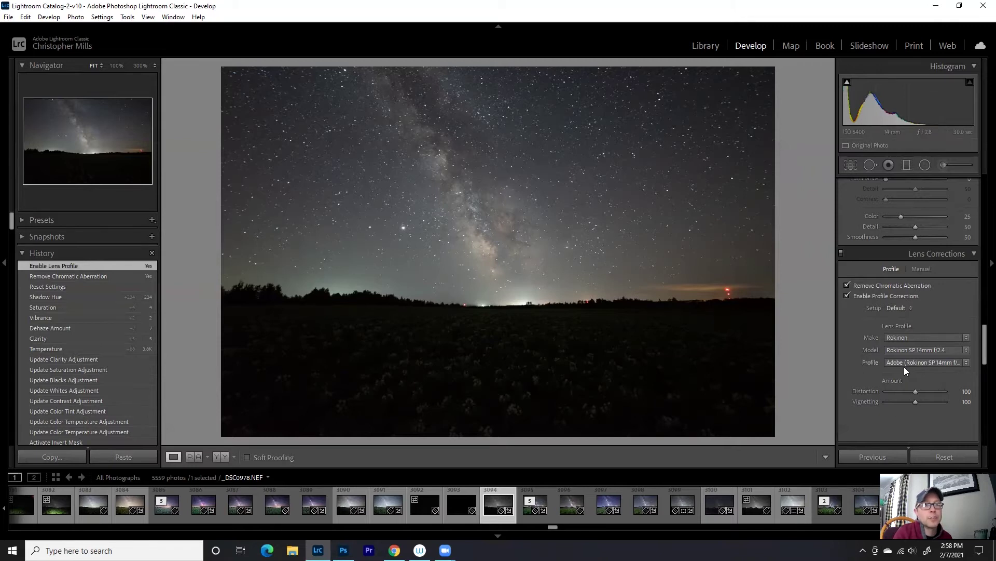
# - Try Shadows at +100 and Exposure at +1.14 on the _DSC0978.NEF photo, resetting both to 0
pyautogui.scroll(10, 903, 366)
pyautogui.scroll(5, 902, 365)
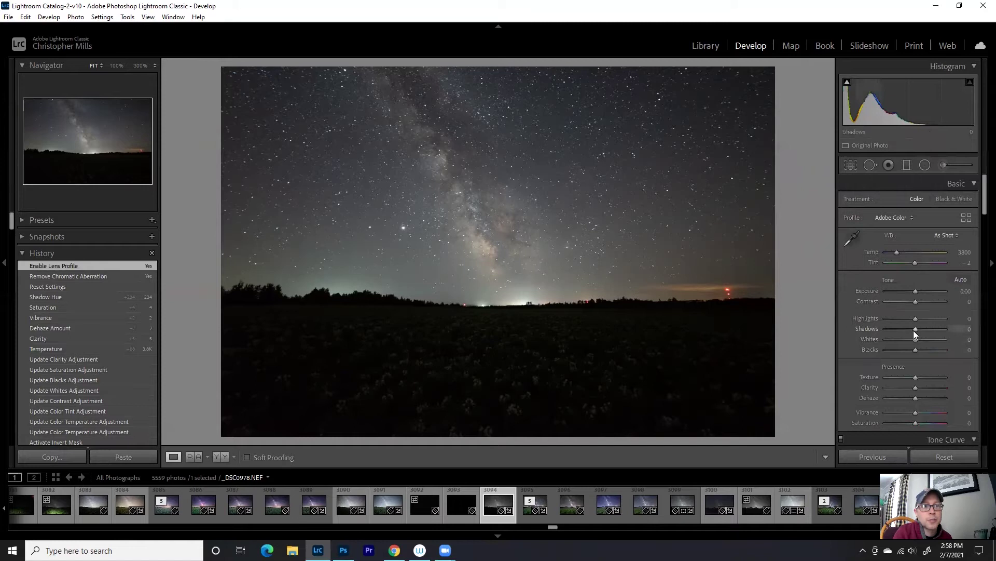
pyautogui.moveTo(914, 330); pyautogui.dragTo(947, 339)
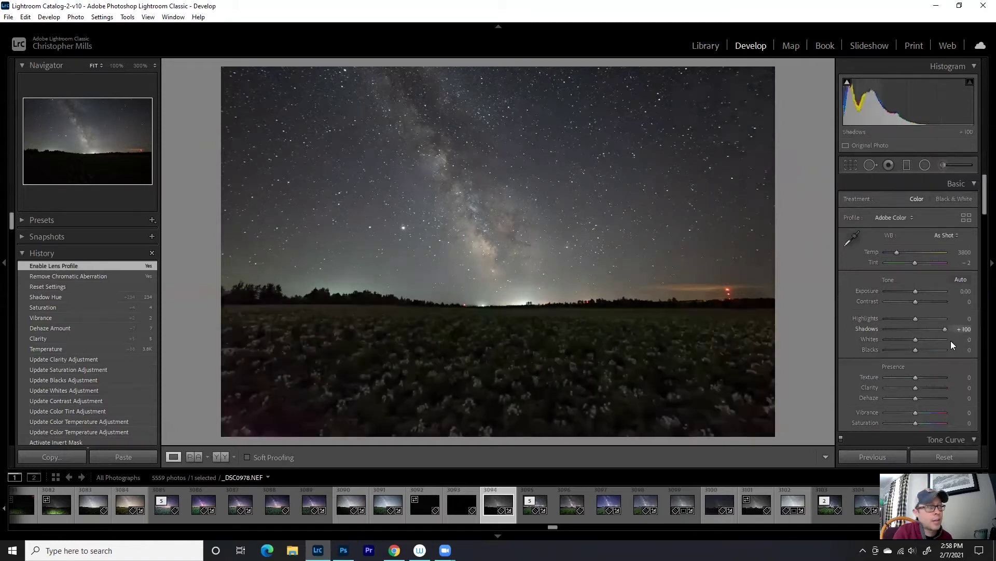
pyautogui.moveTo(915, 292); pyautogui.dragTo(922, 297)
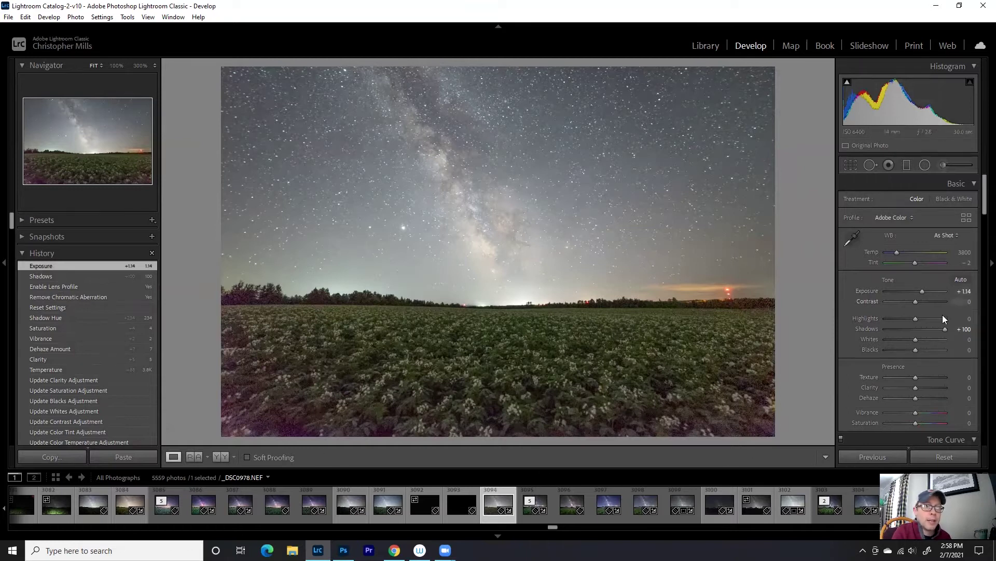
pyautogui.doubleClick(944, 330)
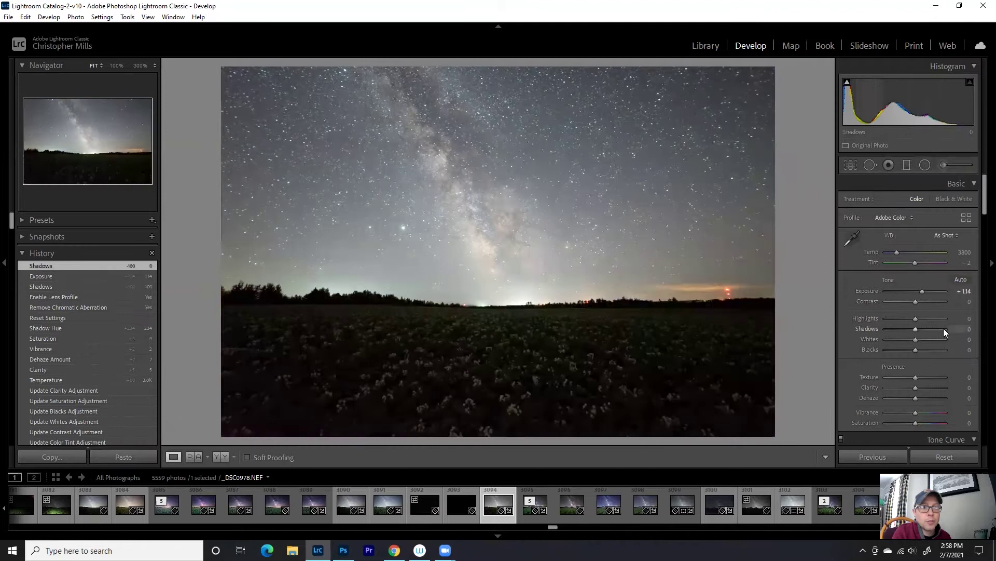
pyautogui.doubleClick(923, 291)
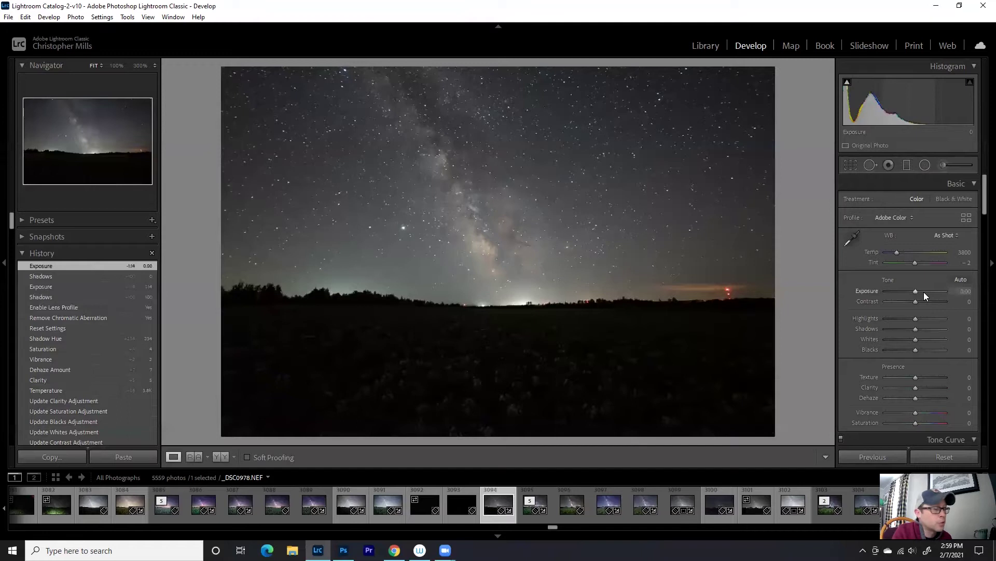
# - Switch to the _DSC0976-Edit-2.tif photo and examine the star trails in its sky at 100%
pyautogui.click(354, 516)
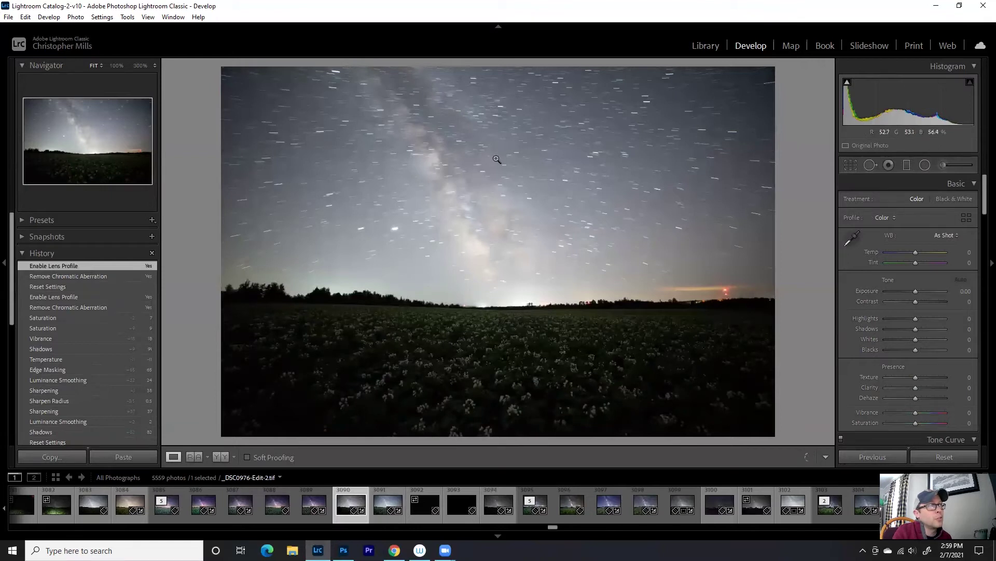
pyautogui.click(597, 155)
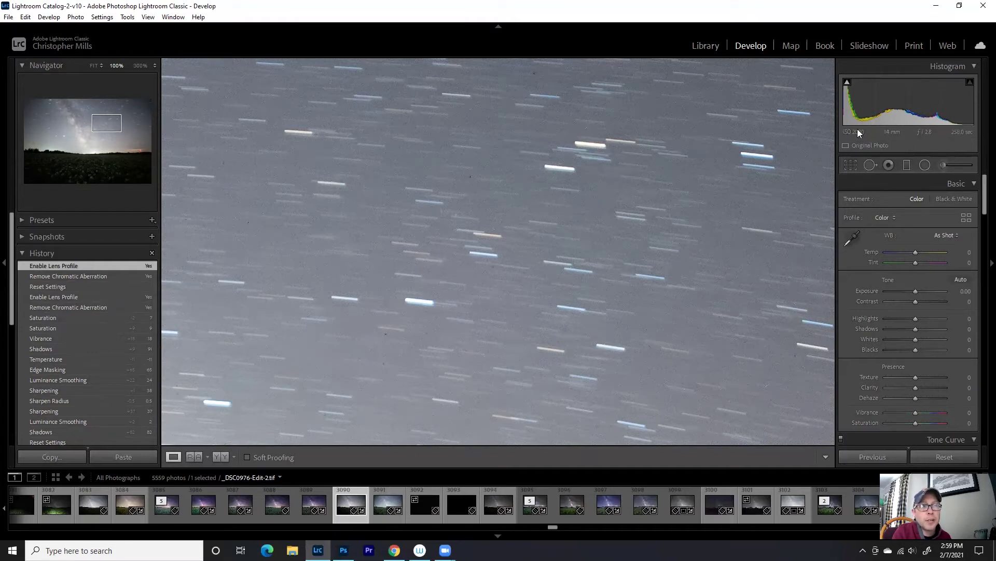
pyautogui.click(539, 253)
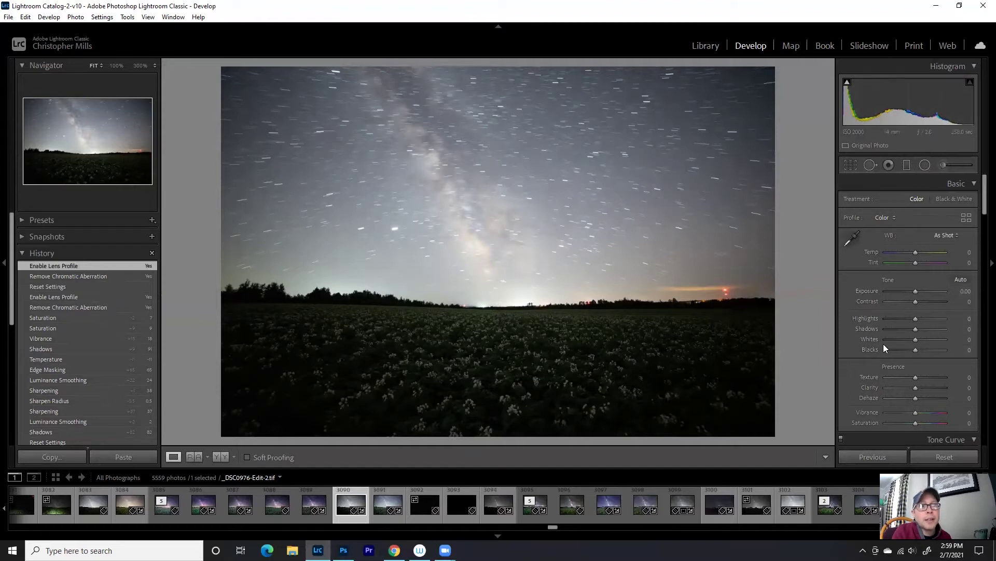
# - Brighten the foreground of _DSC0976-Edit-2.tif with Shadows at +82 and Exposure at about +0.09
pyautogui.moveTo(917, 331); pyautogui.dragTo(940, 341)
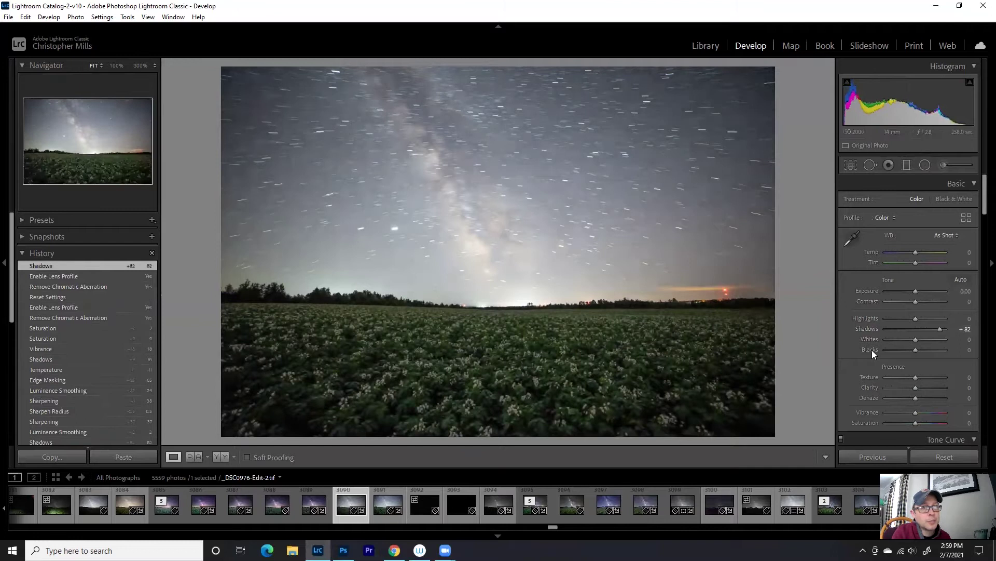
pyautogui.moveTo(916, 290); pyautogui.dragTo(919, 294)
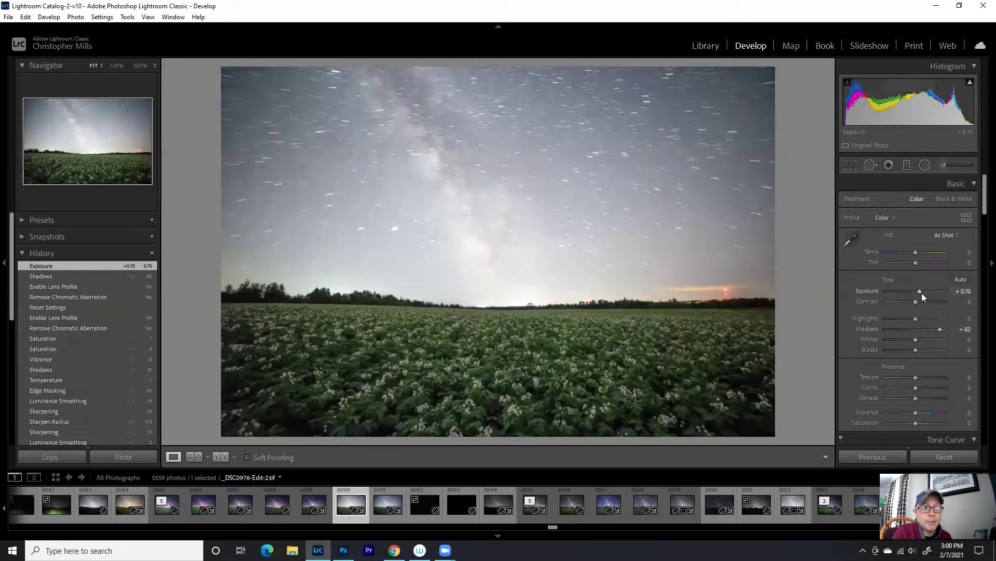
pyautogui.moveTo(921, 292); pyautogui.dragTo(916, 291)
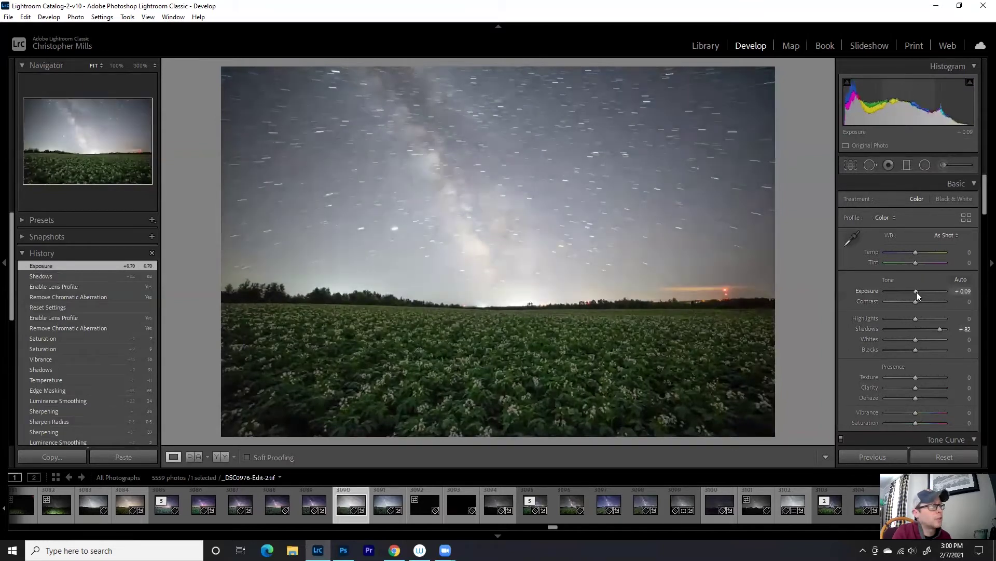
# - Return to _DSC0978.NEF and set its sharpening Radius to 0.5 and Masking to 59
pyautogui.click(489, 496)
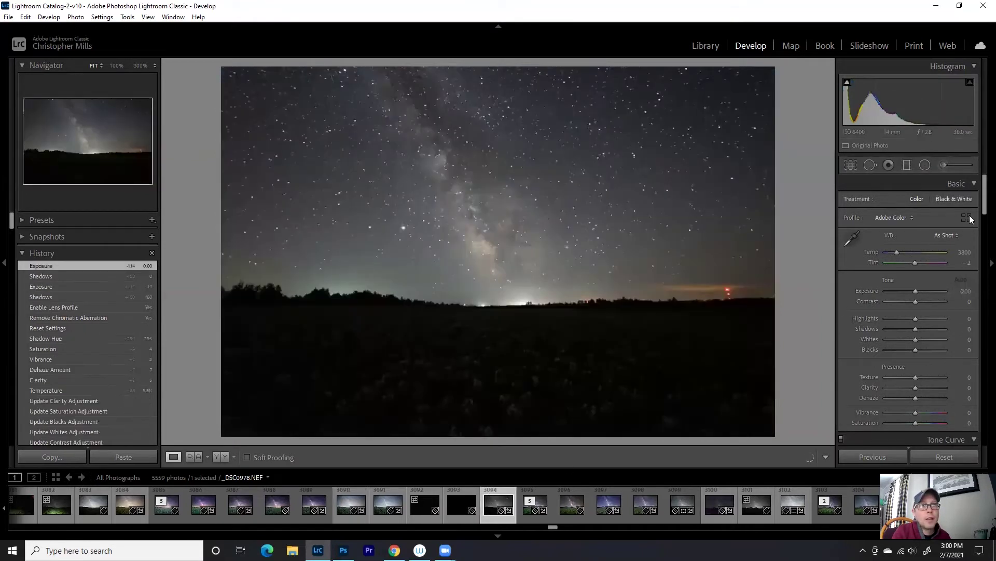
pyautogui.scroll(-10, 864, 355)
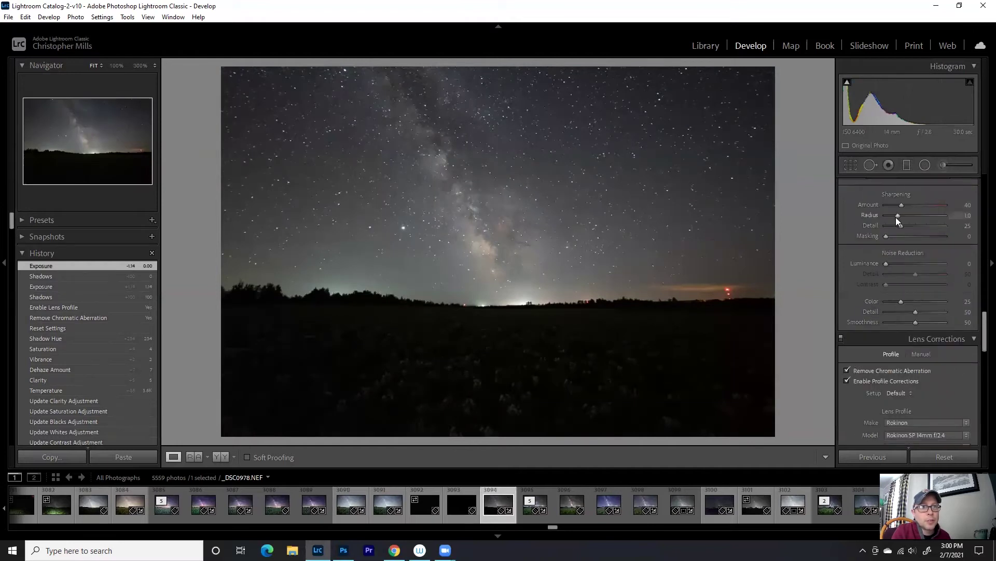
pyautogui.moveTo(897, 214); pyautogui.dragTo(883, 215)
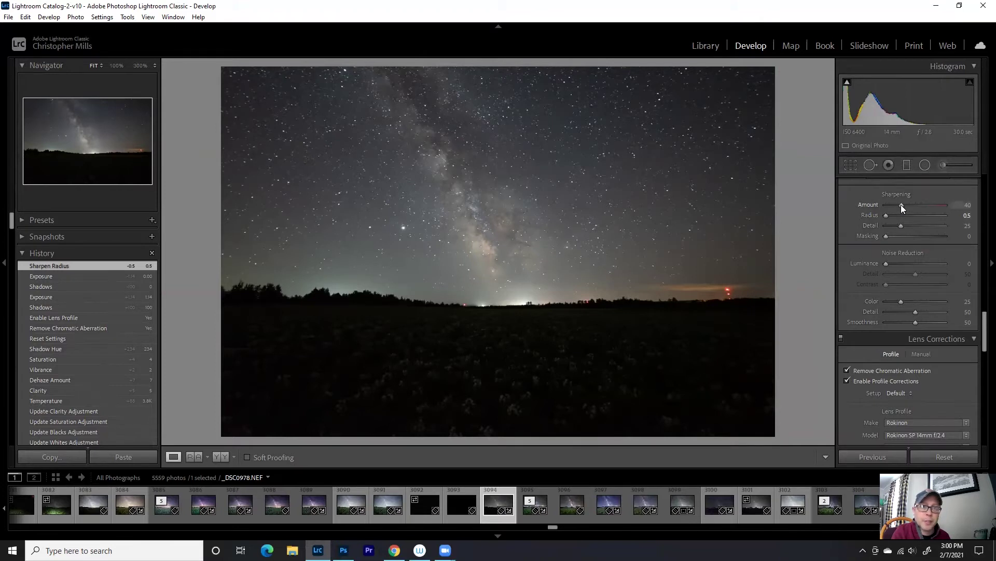
pyautogui.keyDown('alt'); pyautogui.click(885, 237); pyautogui.keyUp('alt')
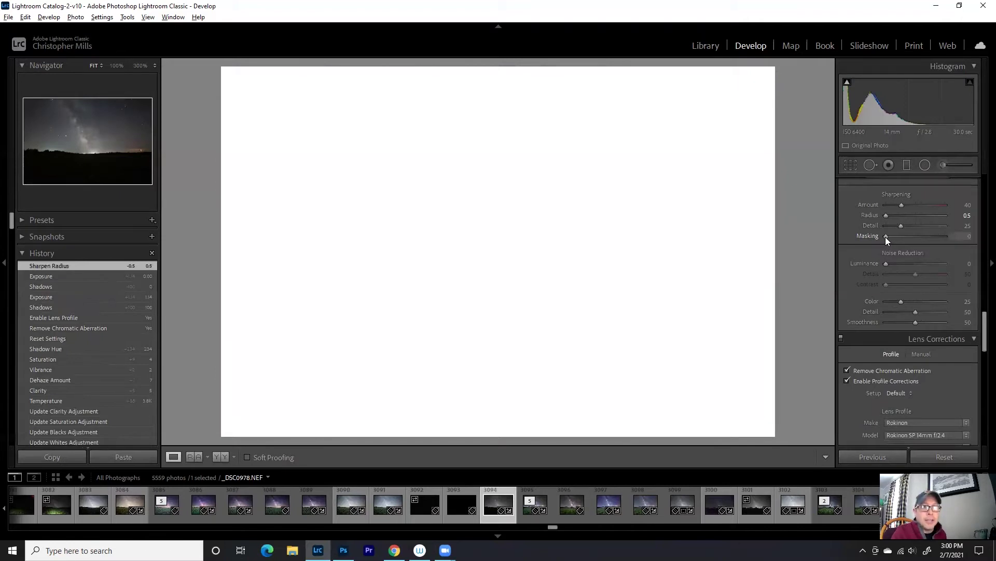
pyautogui.moveTo(885, 237); pyautogui.dragTo(919, 241)
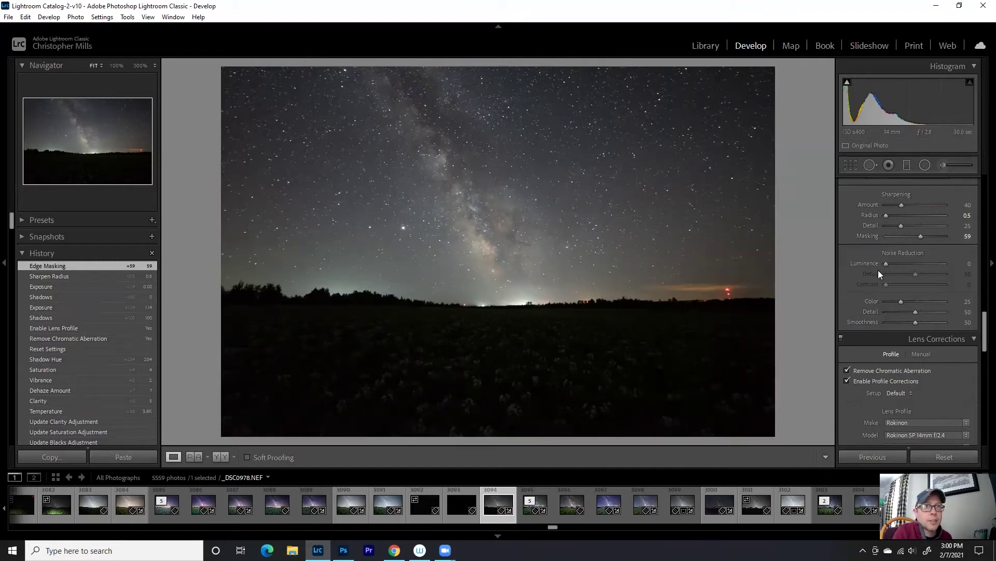
# - Set Luminance noise reduction to 30 and check the effect on the sky up close
pyautogui.moveTo(886, 263); pyautogui.dragTo(890, 263)
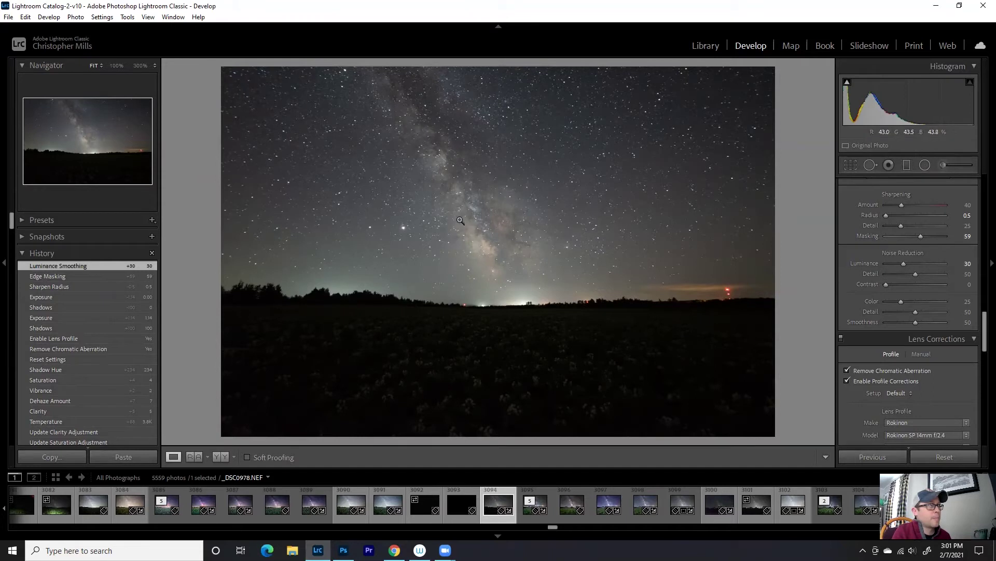
pyautogui.click(530, 234)
pyautogui.click(530, 233)
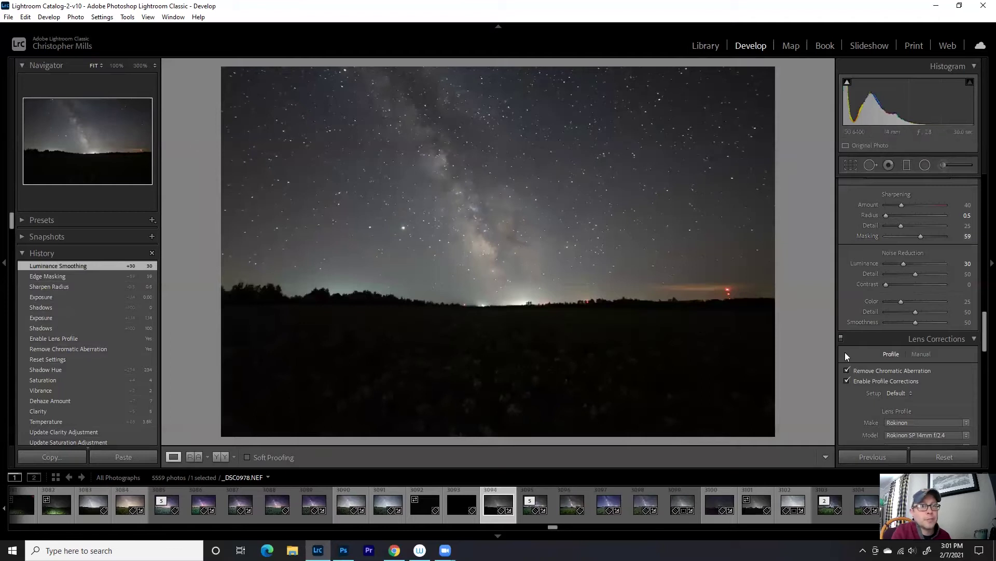
# - Adjust the white balance to a Tint of +11 and a Temp of 3754
pyautogui.scroll(5, 858, 286)
pyautogui.scroll(10, 859, 285)
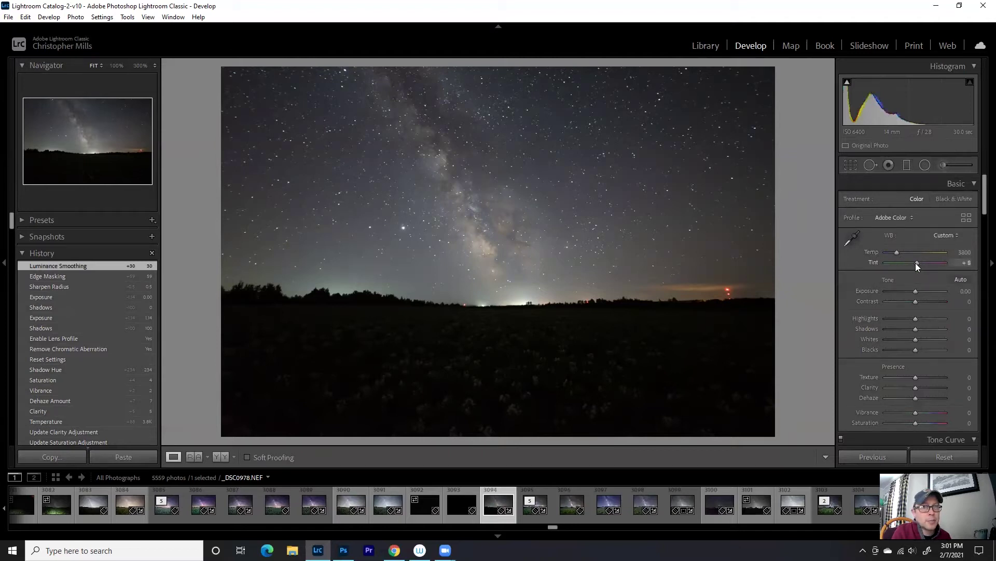
pyautogui.moveTo(916, 262); pyautogui.dragTo(917, 263)
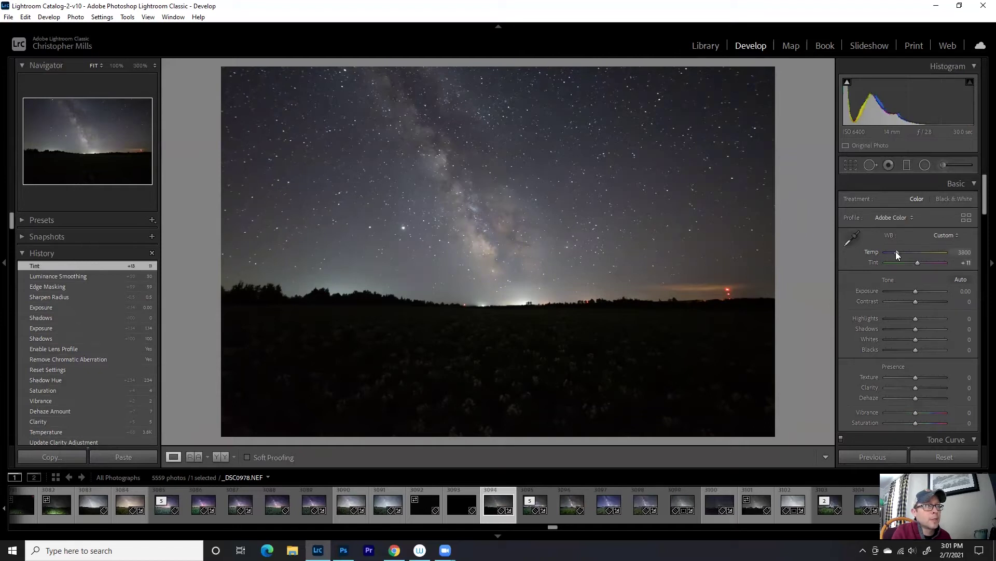
pyautogui.moveTo(896, 251); pyautogui.dragTo(896, 252)
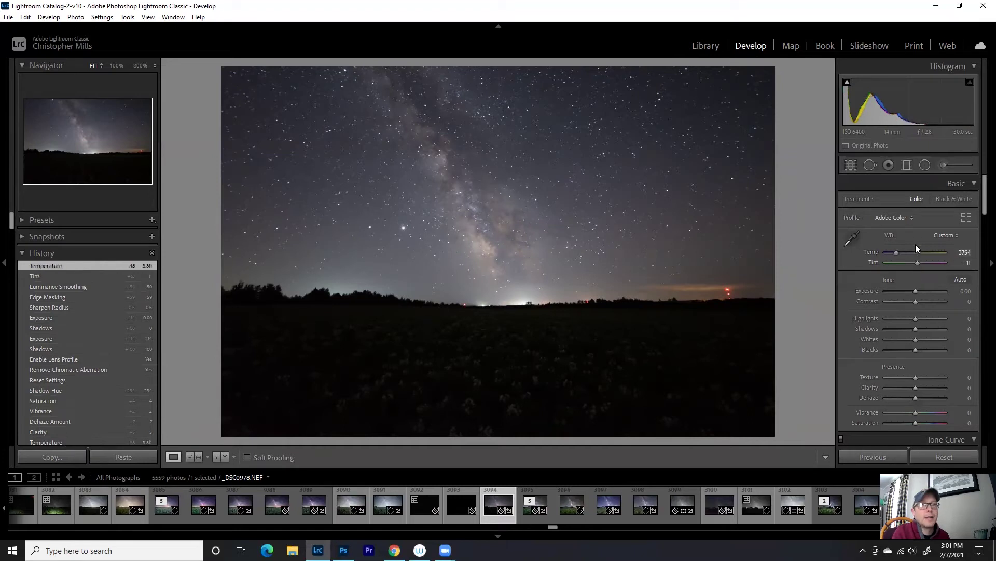
# - Draw a narrow, tilted radial filter along the Milky Way down to the horizon and invert its mask
pyautogui.click(925, 166)
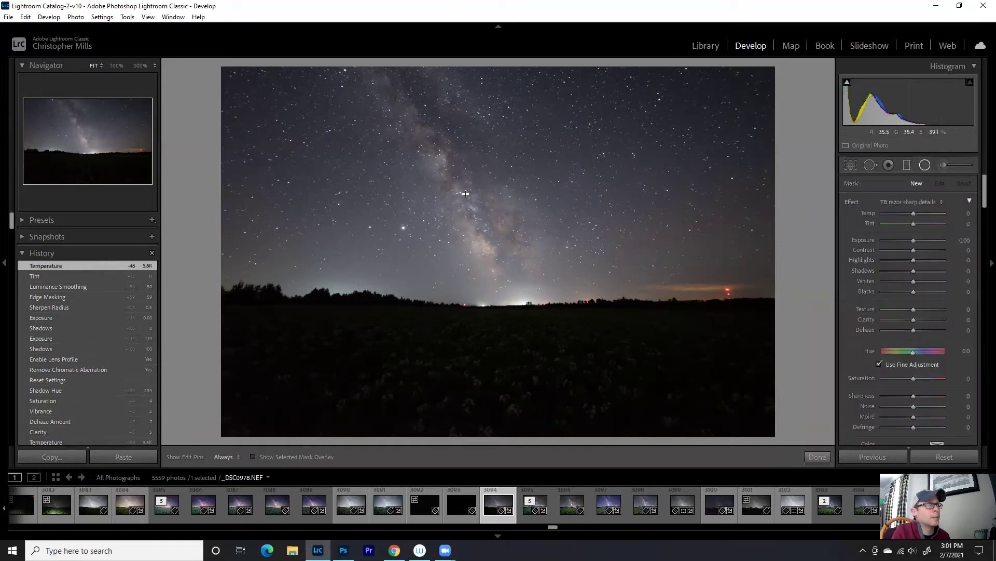
pyautogui.moveTo(454, 158); pyautogui.dragTo(600, 369)
pyautogui.moveTo(527, 251); pyautogui.dragTo(488, 230)
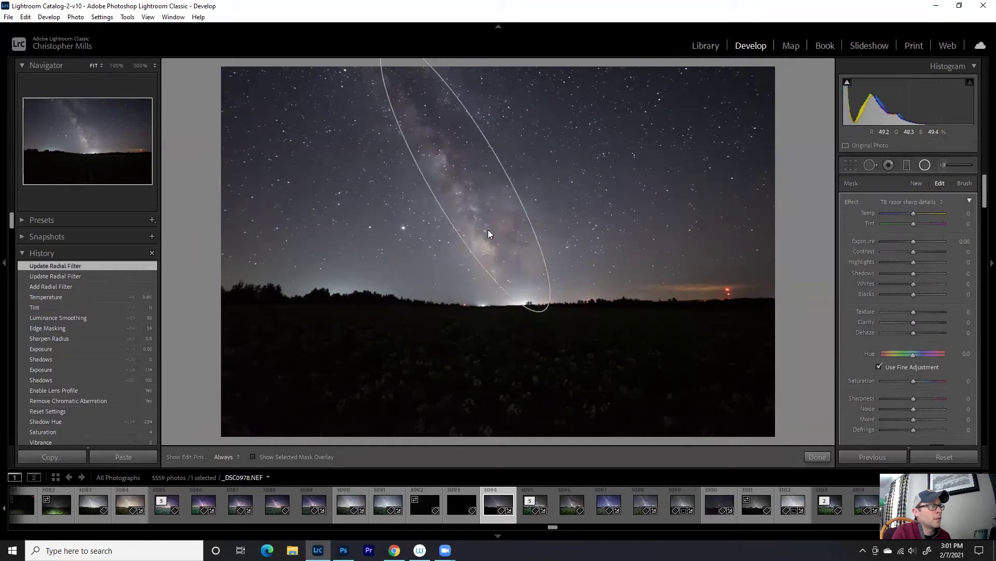
pyautogui.scroll(-3, 882, 375)
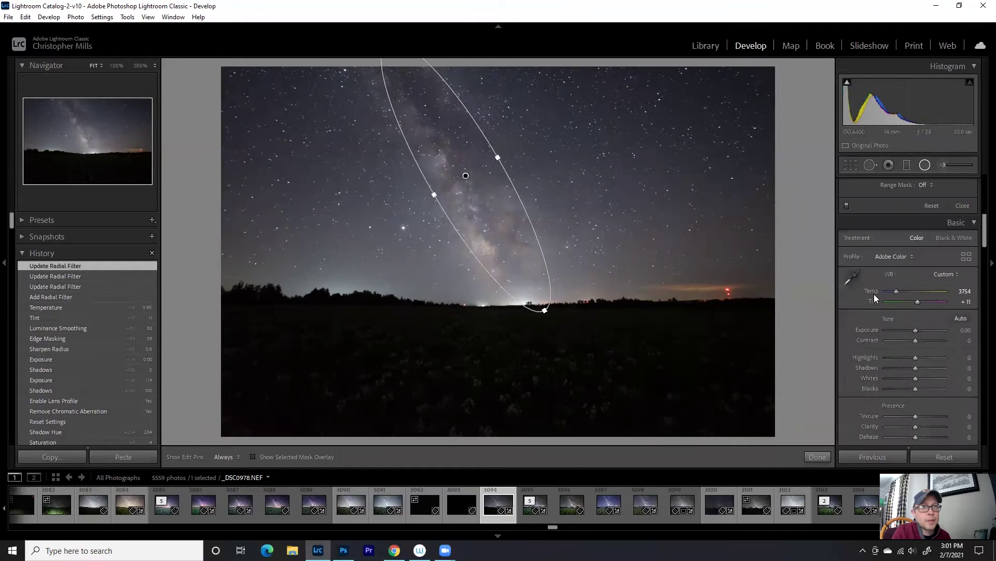
pyautogui.scroll(-3, 874, 294)
pyautogui.click(873, 319)
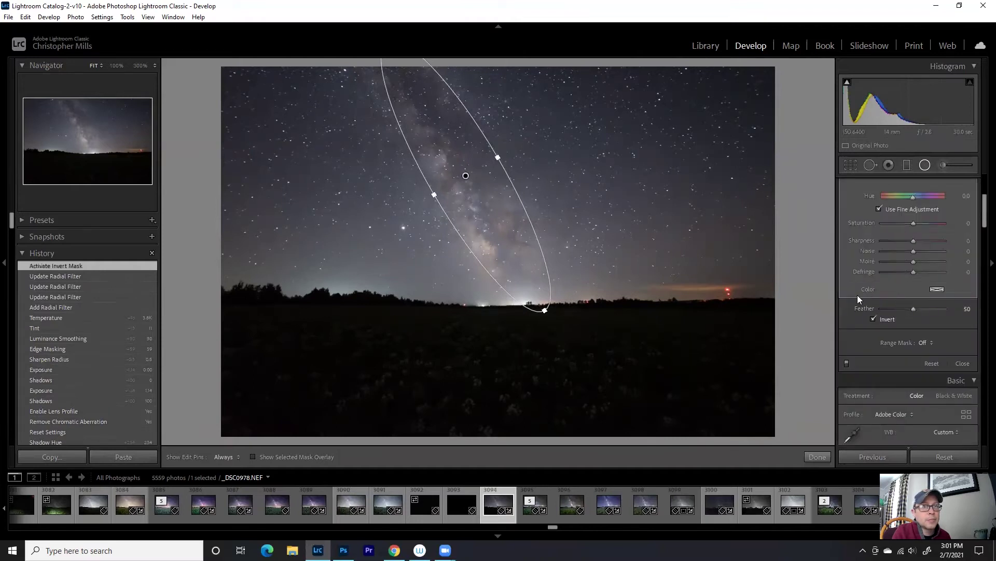
# - Warm the Milky Way radial filter with Tint at 13 and Temp at 4
pyautogui.scroll(3, 858, 287)
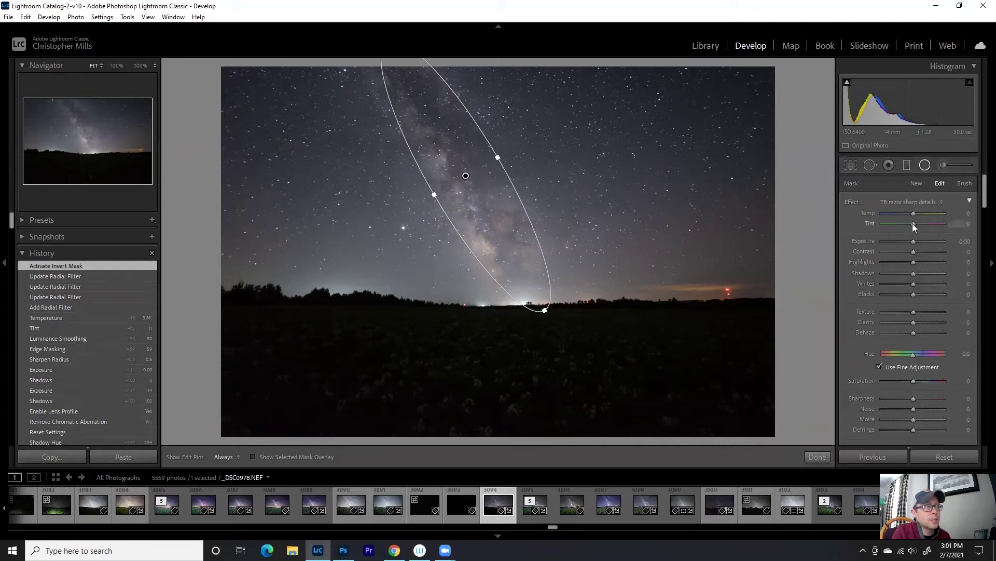
pyautogui.moveTo(918, 224); pyautogui.dragTo(915, 215)
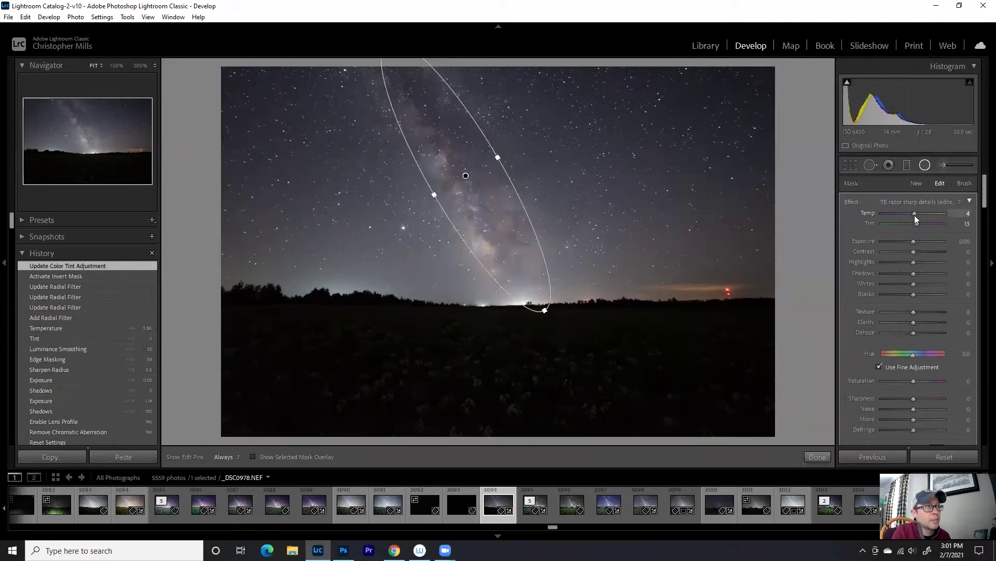
pyautogui.moveTo(915, 215); pyautogui.dragTo(915, 215)
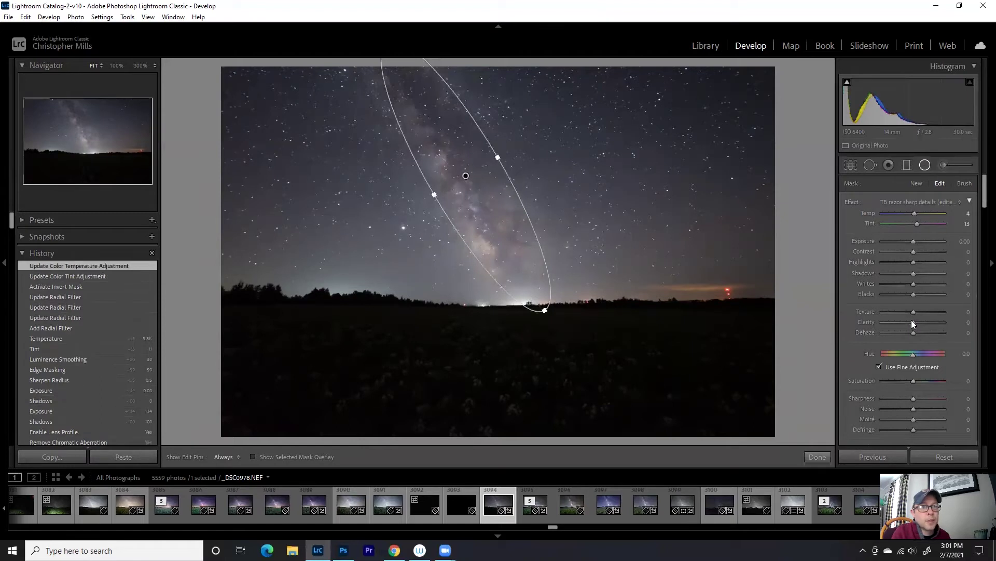
# - Set the radial filter's Clarity to 19, Dehaze to 9 and Whites to 11, and finish editing the filter
pyautogui.moveTo(913, 323); pyautogui.dragTo(916, 323)
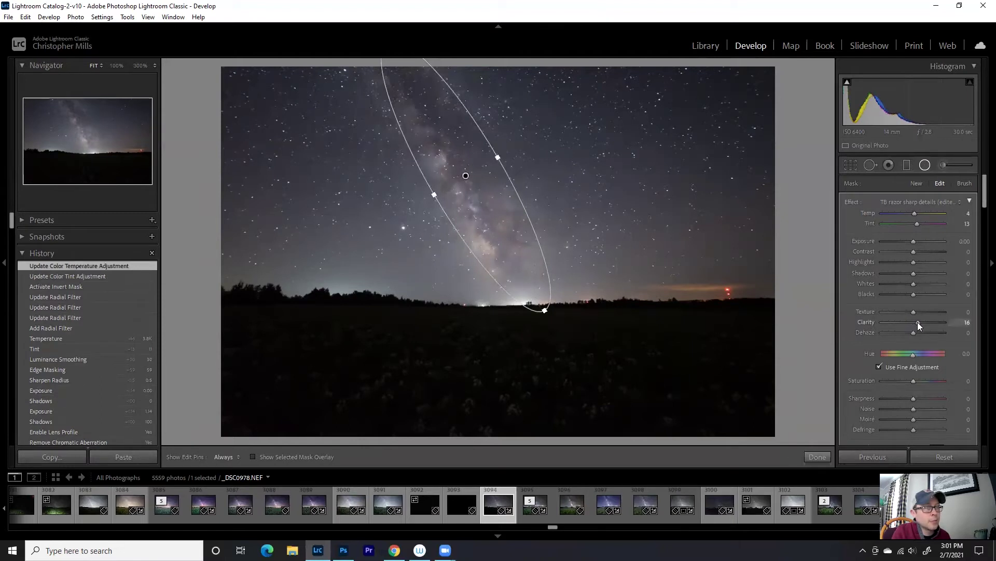
pyautogui.moveTo(917, 322); pyautogui.dragTo(914, 333)
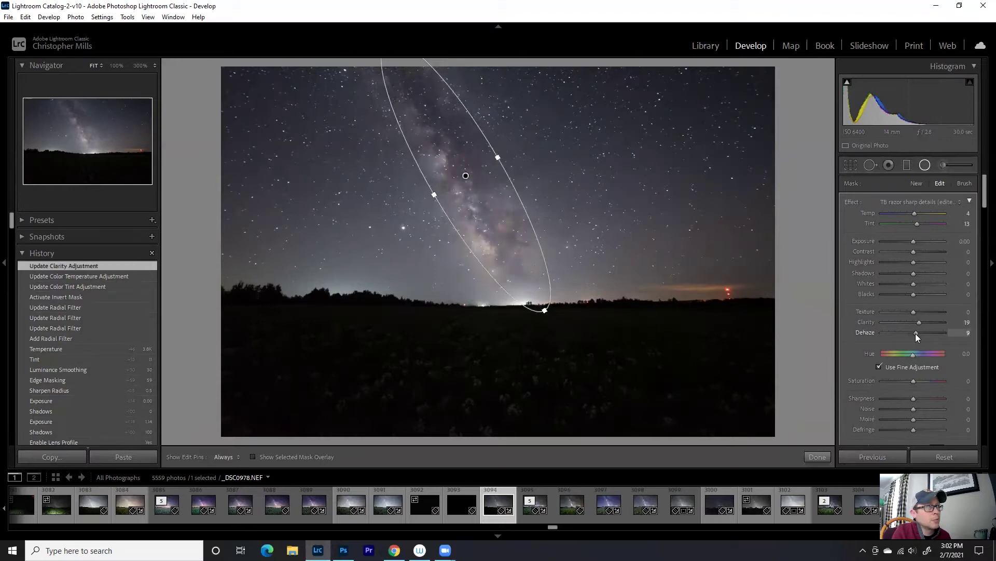
pyautogui.moveTo(915, 333); pyautogui.dragTo(916, 334)
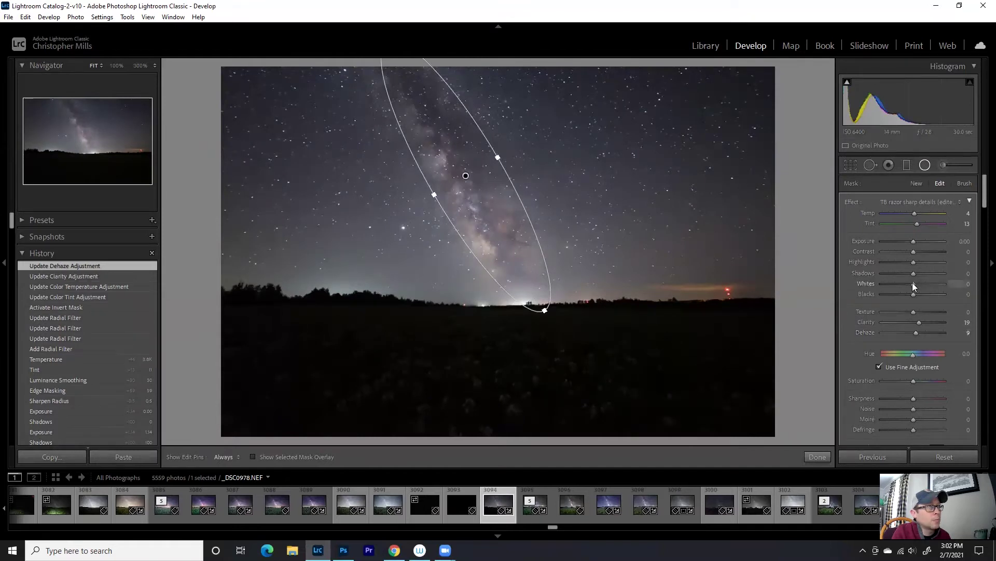
pyautogui.moveTo(915, 282); pyautogui.dragTo(913, 285)
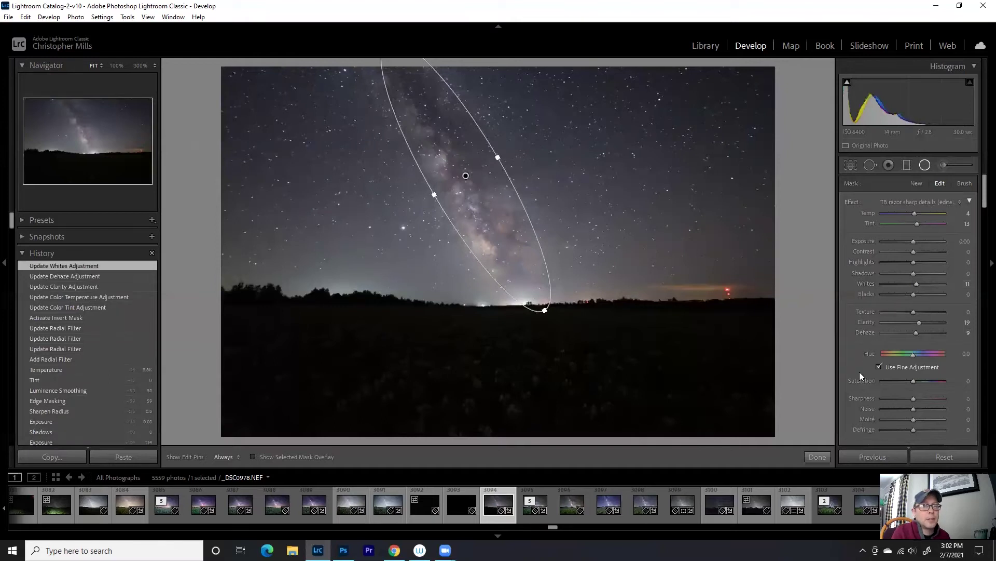
pyautogui.scroll(-2, 860, 373)
pyautogui.click(819, 457)
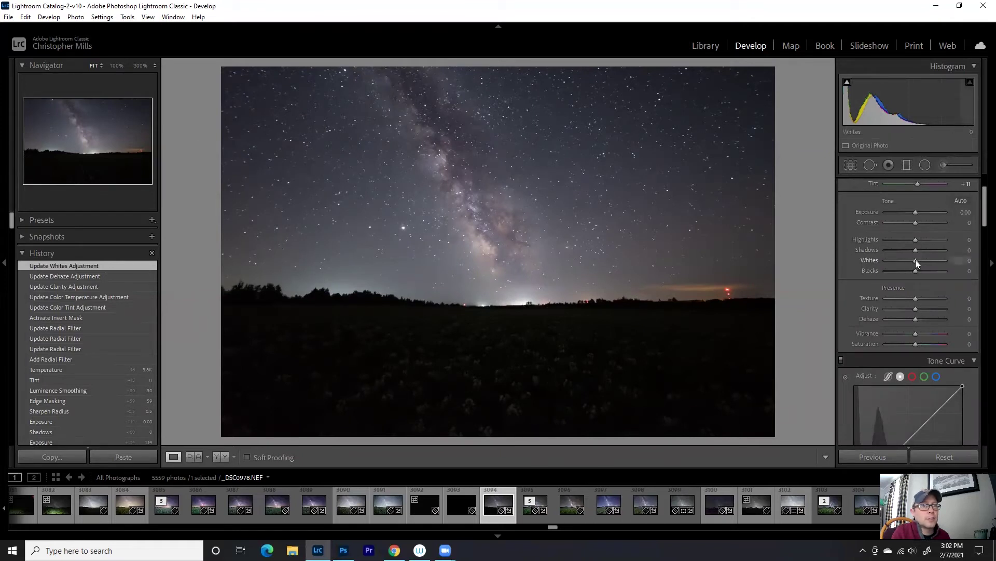
# - Set the whole photo's Whites to +33, Blacks to -14 and Contrast to +9
pyautogui.moveTo(916, 260)
pyautogui.mouseDown()
pyautogui.moveTo(928, 262)
pyautogui.moveTo(911, 271)
pyautogui.mouseUp()
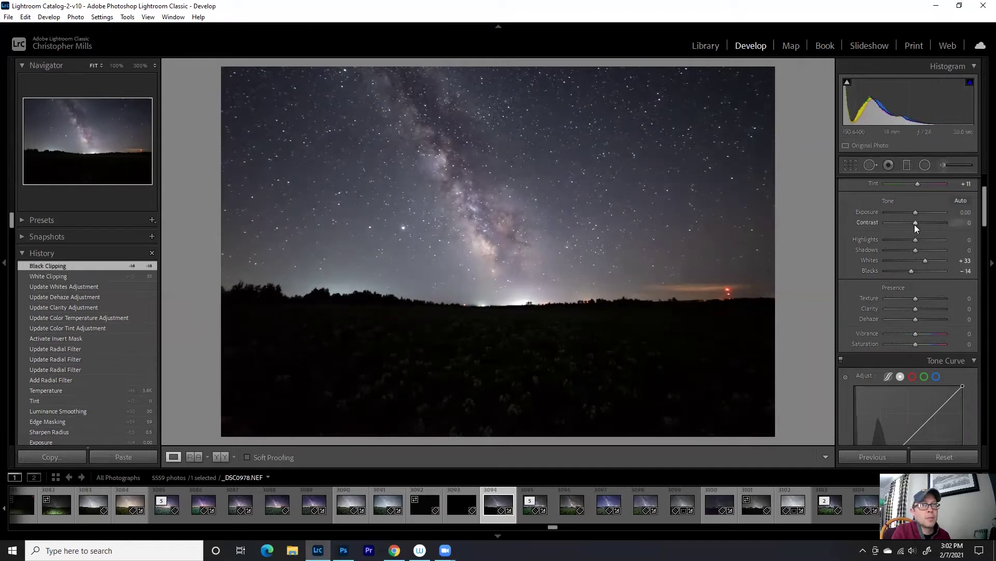
pyautogui.moveTo(915, 224); pyautogui.dragTo(917, 221)
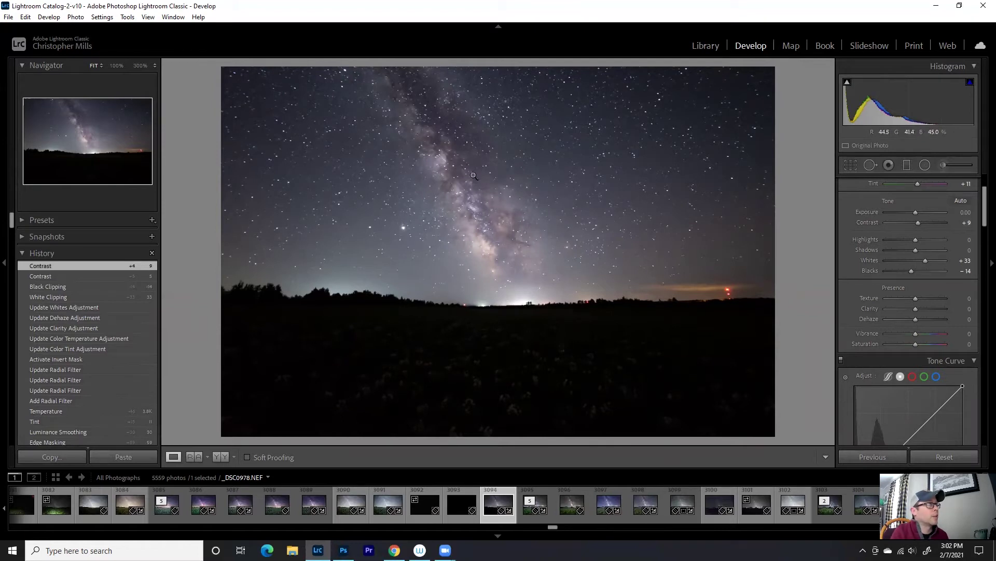
# - Switch to the long-exposure foreground photo _DSC0976-Edit-2.tif and set its Exposure to +0.09 and Shadows to +70
pyautogui.scroll(3, 852, 269)
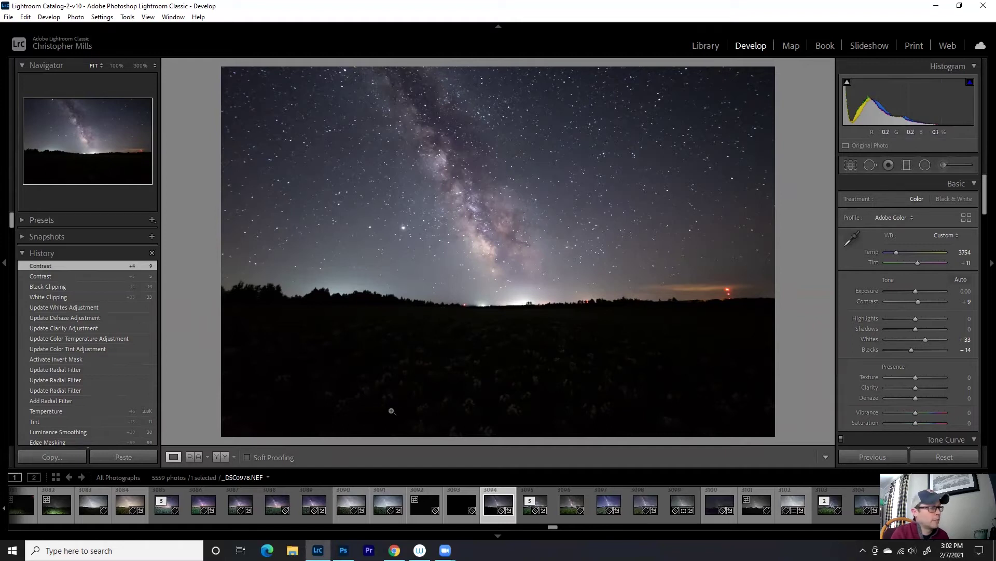
pyautogui.click(353, 518)
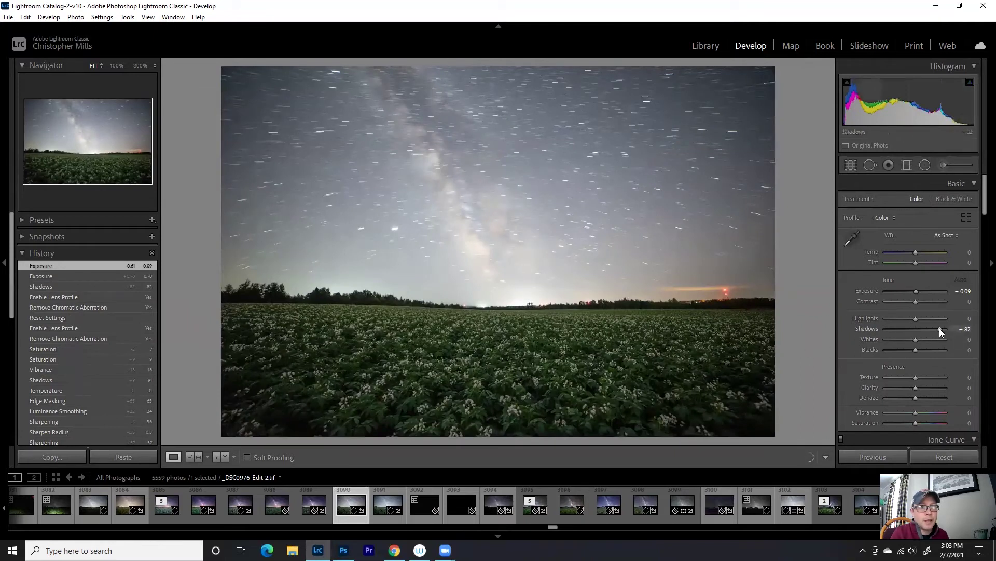
pyautogui.moveTo(939, 328); pyautogui.dragTo(934, 328)
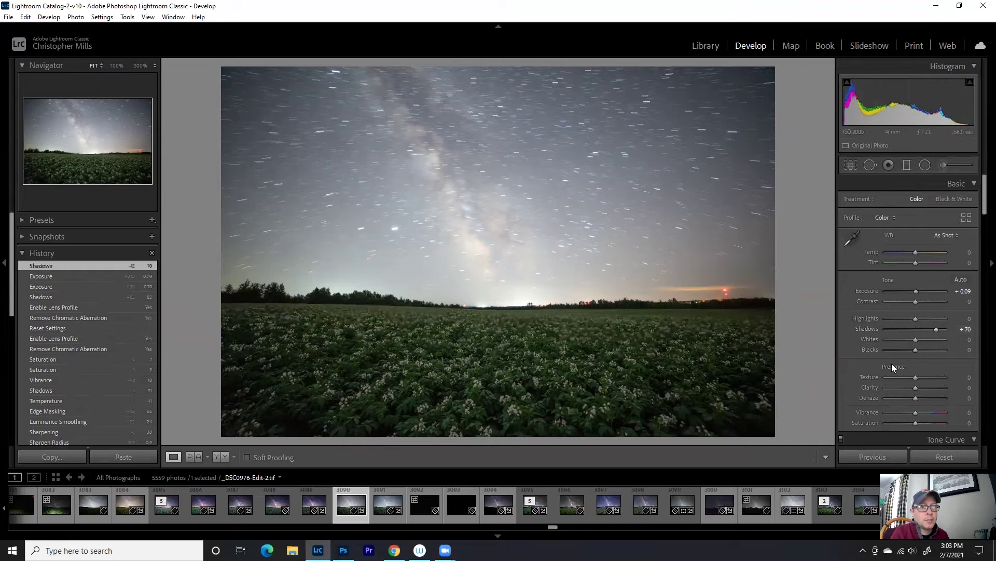
# - Sharpen the foreground photo with Amount 39, Radius 0.5 and Masking 36, and set Luminance noise reduction to 22
pyautogui.scroll(-5, 892, 363)
pyautogui.scroll(-10, 870, 380)
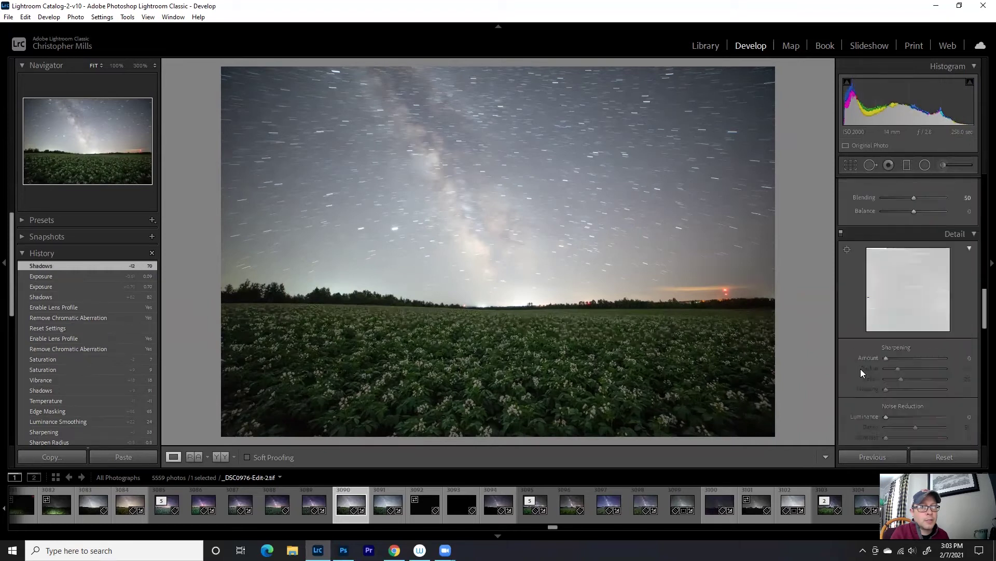
pyautogui.moveTo(886, 358)
pyautogui.mouseDown()
pyautogui.moveTo(903, 362)
pyautogui.moveTo(909, 390)
pyautogui.moveTo(884, 368)
pyautogui.mouseUp()
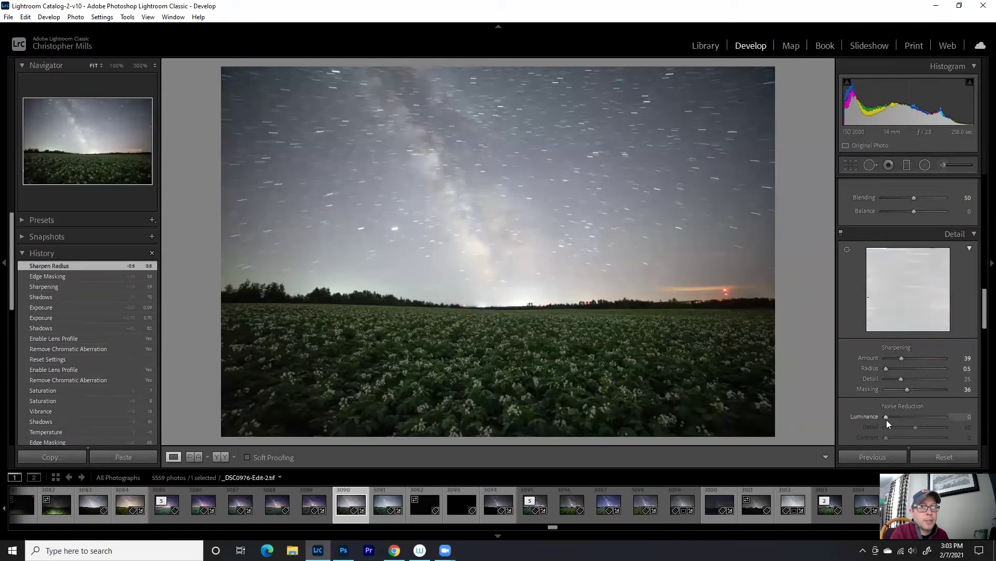
pyautogui.moveTo(886, 417); pyautogui.dragTo(899, 416)
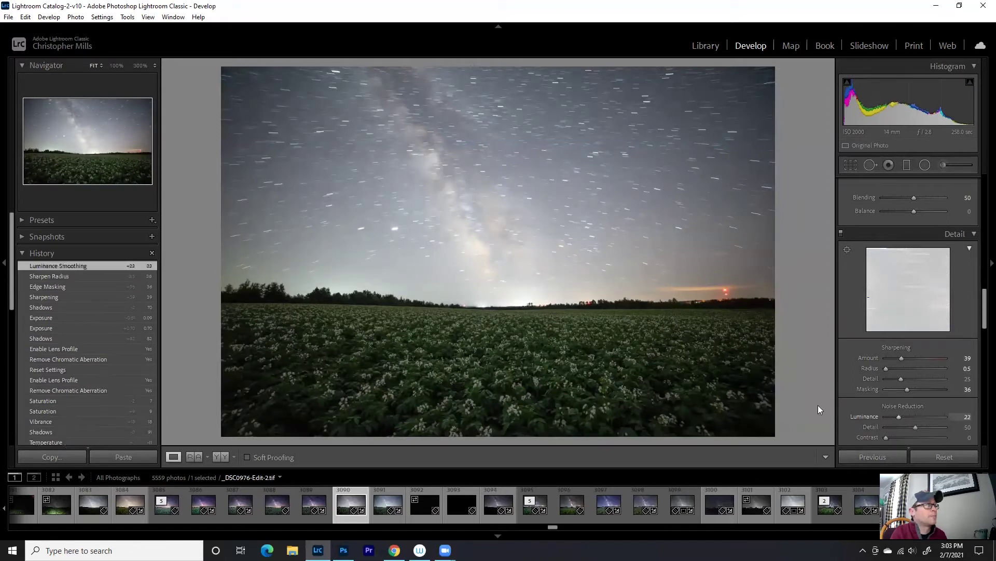
# - Set the foreground photo's Temp to -5, Tint to +4, Contrast to +14, Vibrance to +9 and Saturation to +2
pyautogui.scroll(5, 871, 265)
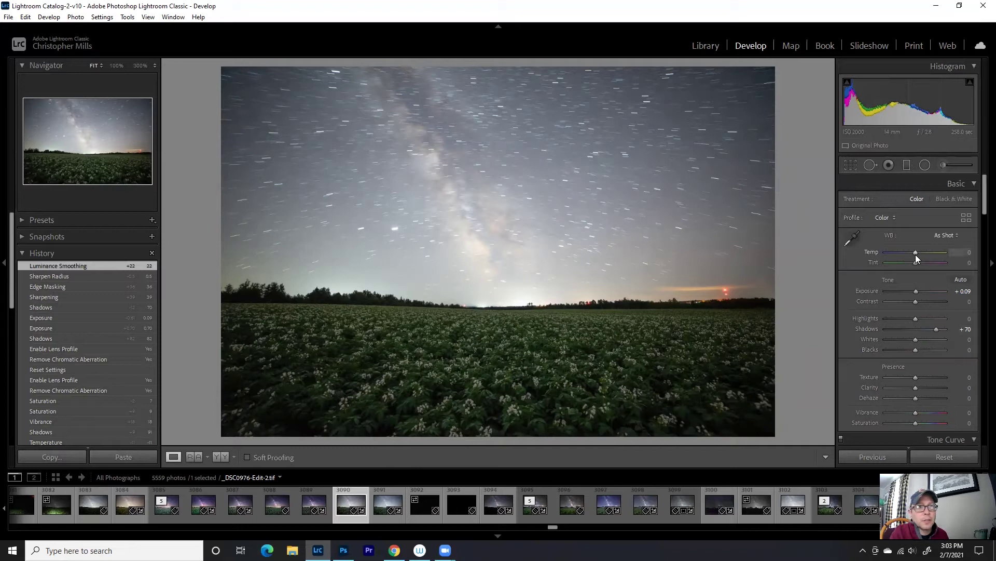
pyautogui.moveTo(916, 253); pyautogui.dragTo(914, 253)
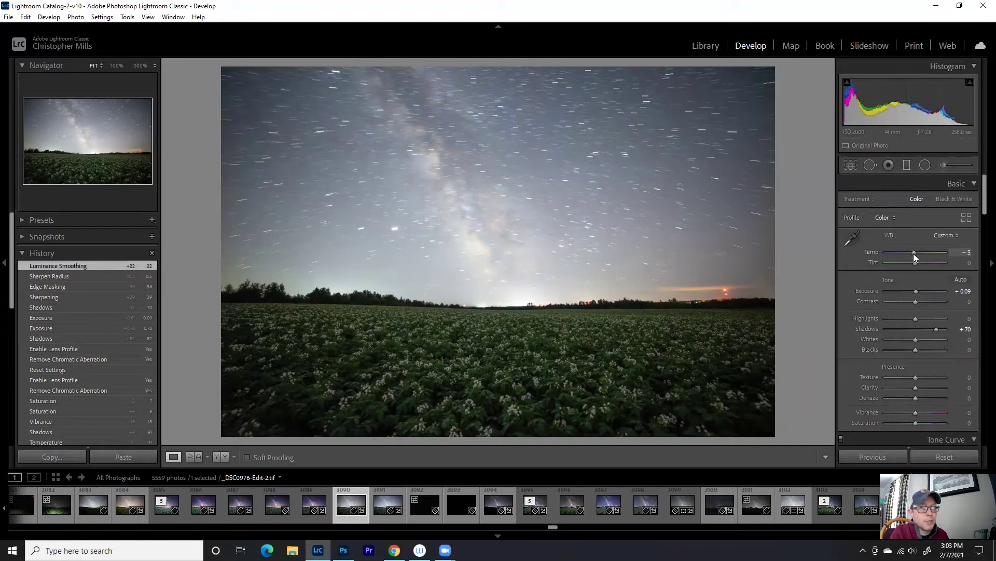
pyautogui.moveTo(916, 261); pyautogui.dragTo(917, 262)
pyautogui.moveTo(916, 305); pyautogui.dragTo(920, 303)
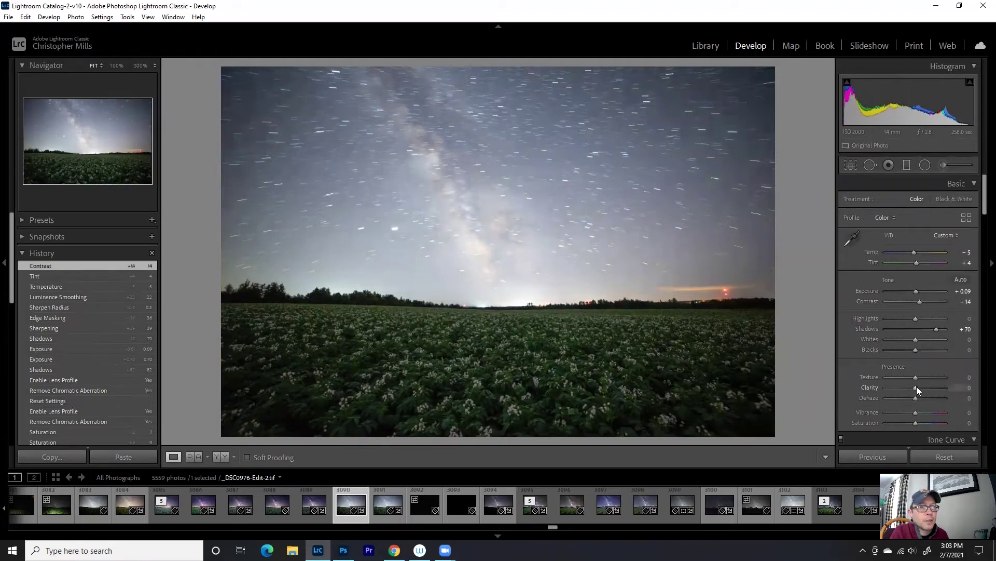
pyautogui.moveTo(915, 414); pyautogui.dragTo(915, 422)
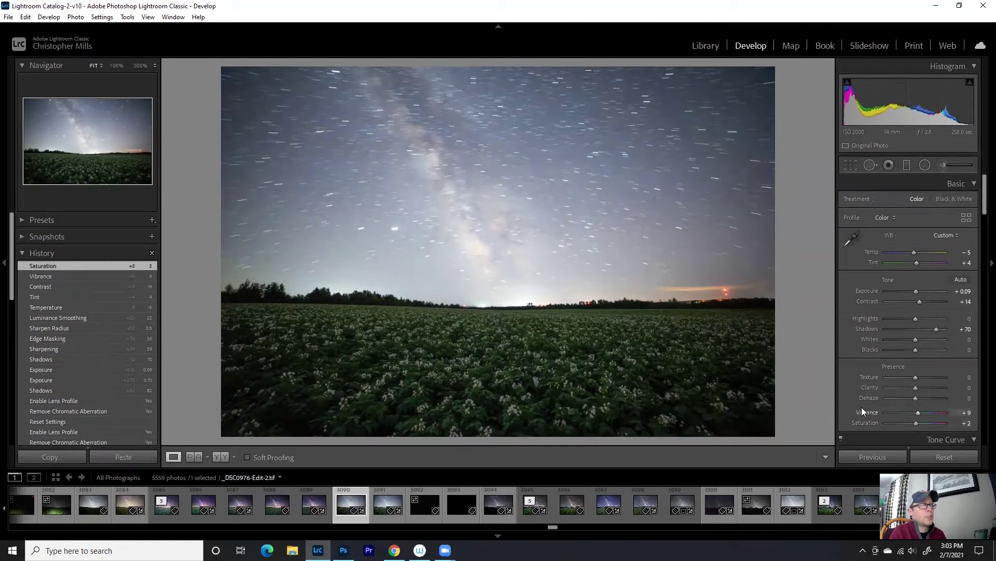
# - Add the sky photo _DSC0978.NEF to the selection and open both photos as layers in Photoshop
pyautogui.keyDown('ctrl'); pyautogui.click(501, 517); pyautogui.keyUp('ctrl')
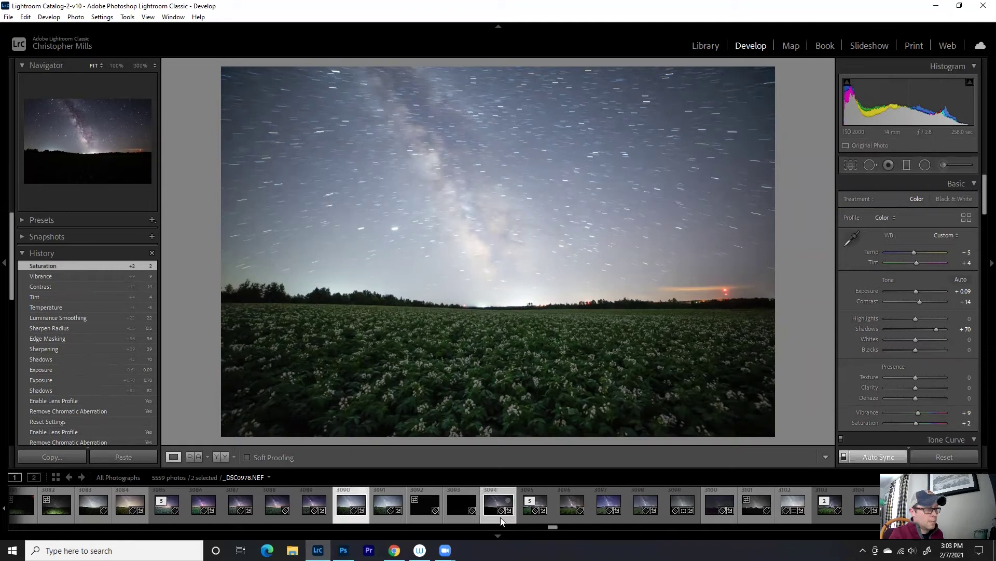
pyautogui.click(83, 18)
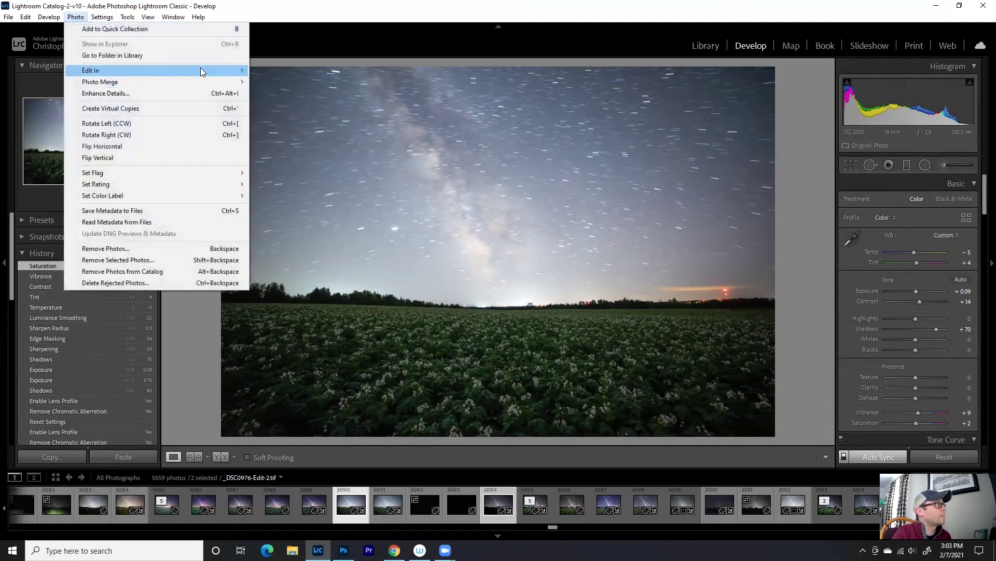
pyautogui.moveTo(222, 74)
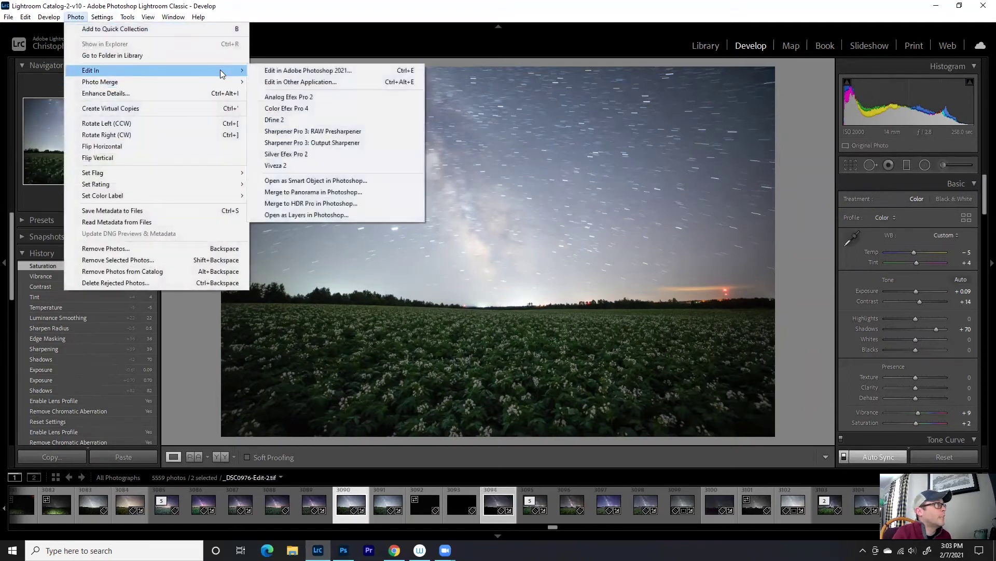
pyautogui.click(326, 216)
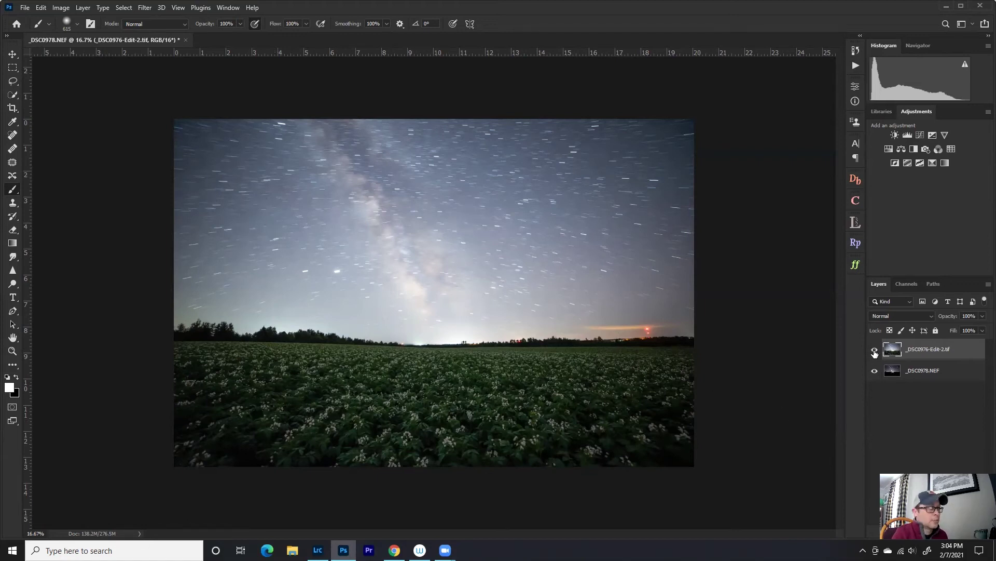
# - Fit the image in view and compare the foreground exposure with the sky exposure beneath it by toggling the upper layer's visibility
pyautogui.hotkey('ctrl', '0')
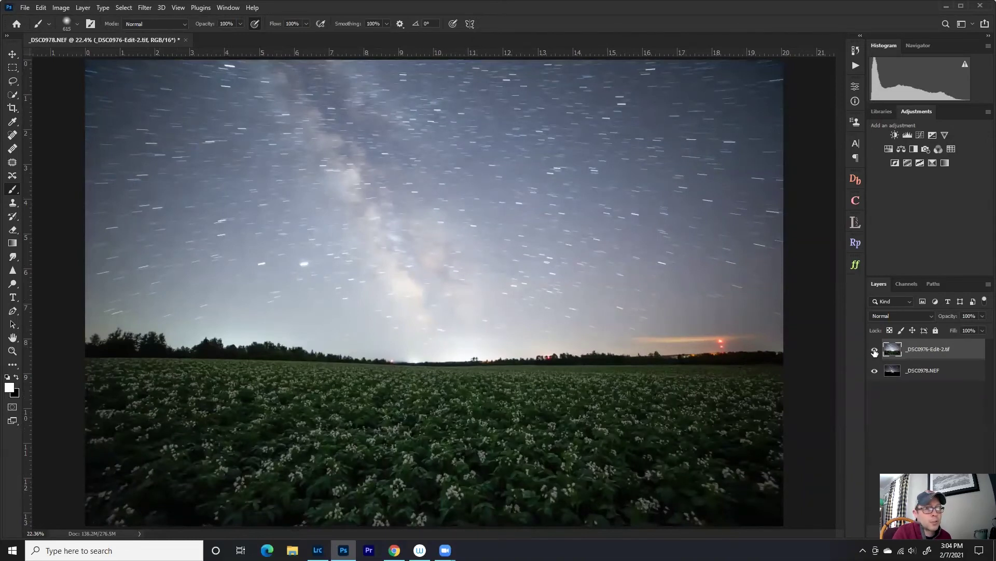
pyautogui.click(875, 351)
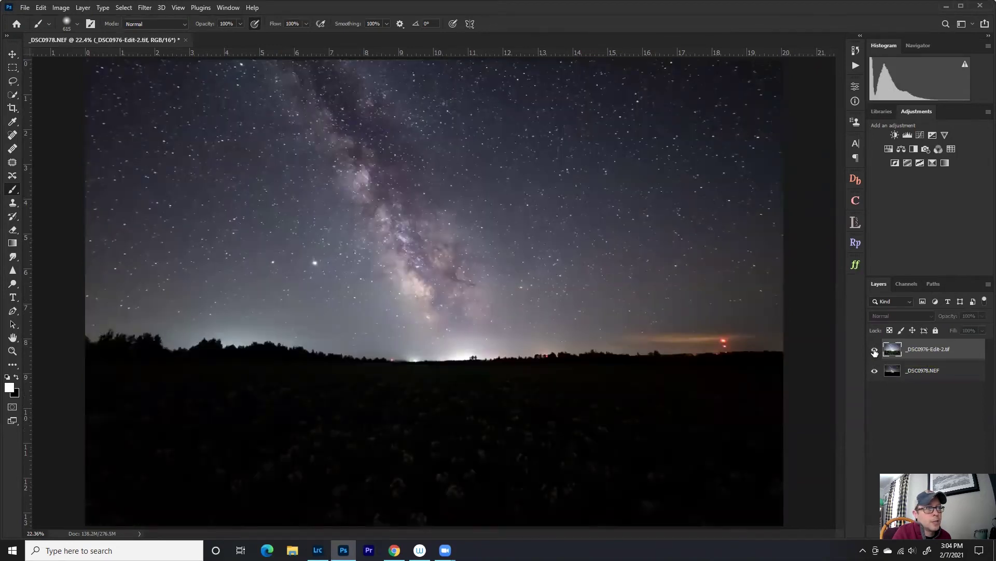
pyautogui.click(874, 351)
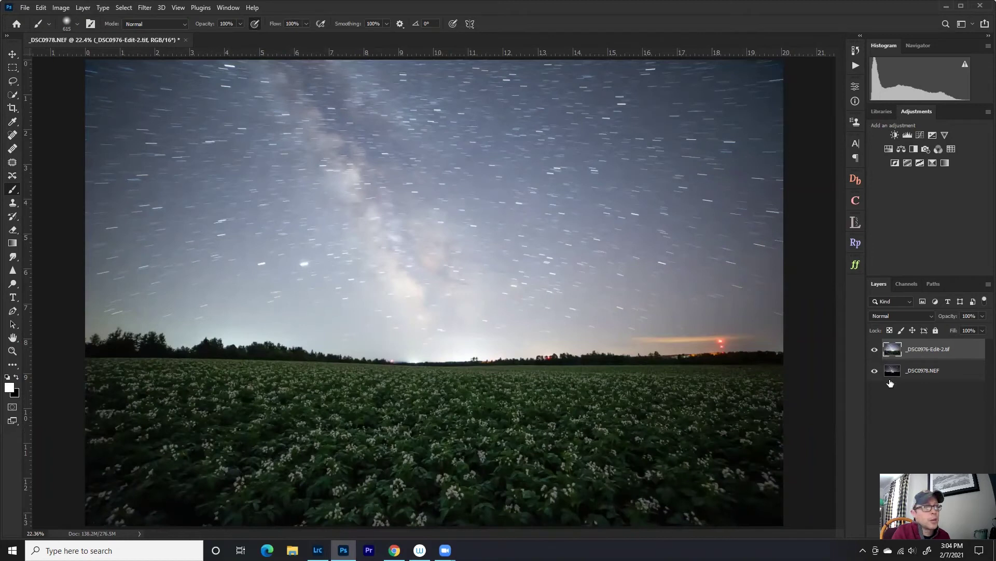
pyautogui.click(874, 350)
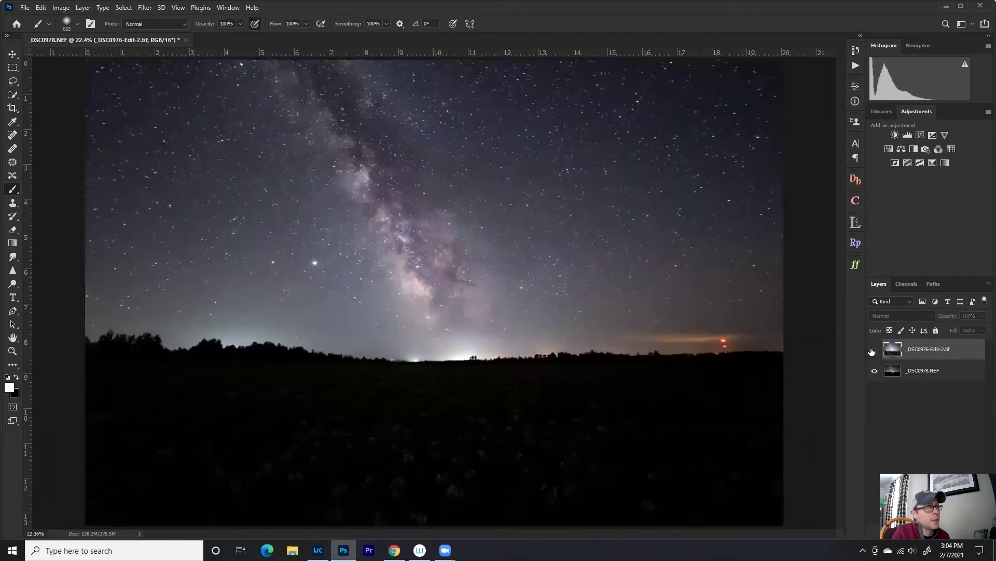
pyautogui.click(874, 350)
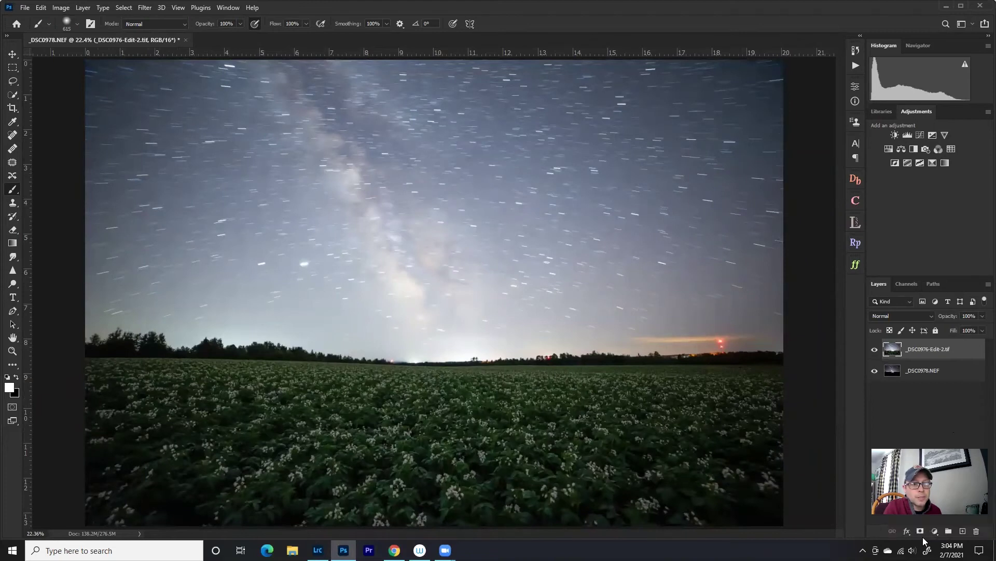
# - Add a mask to the foreground layer and draw a short vertical black-to-white gradient across the horizon, redrawing it to refine the blend
pyautogui.click(922, 536)
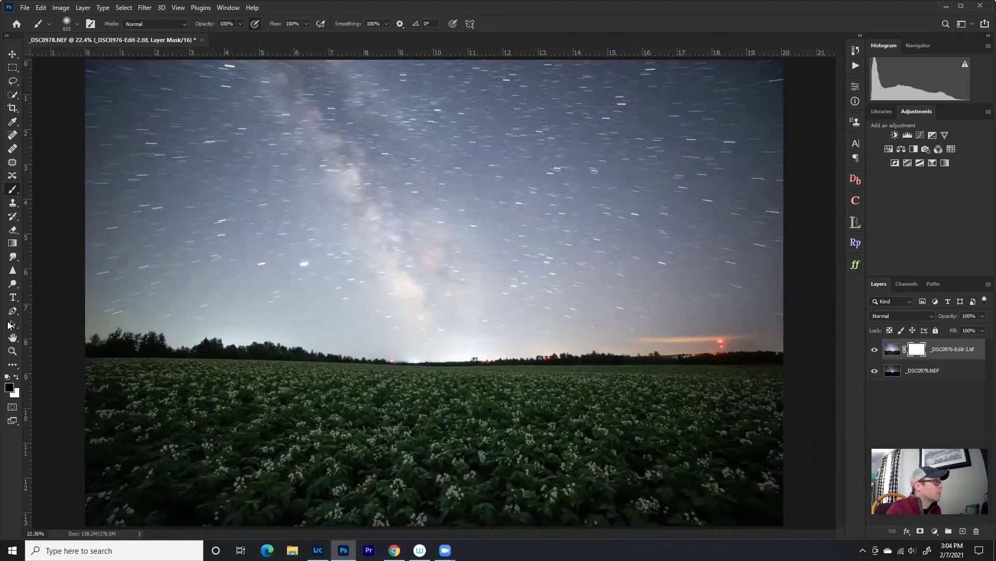
pyautogui.click(10, 244)
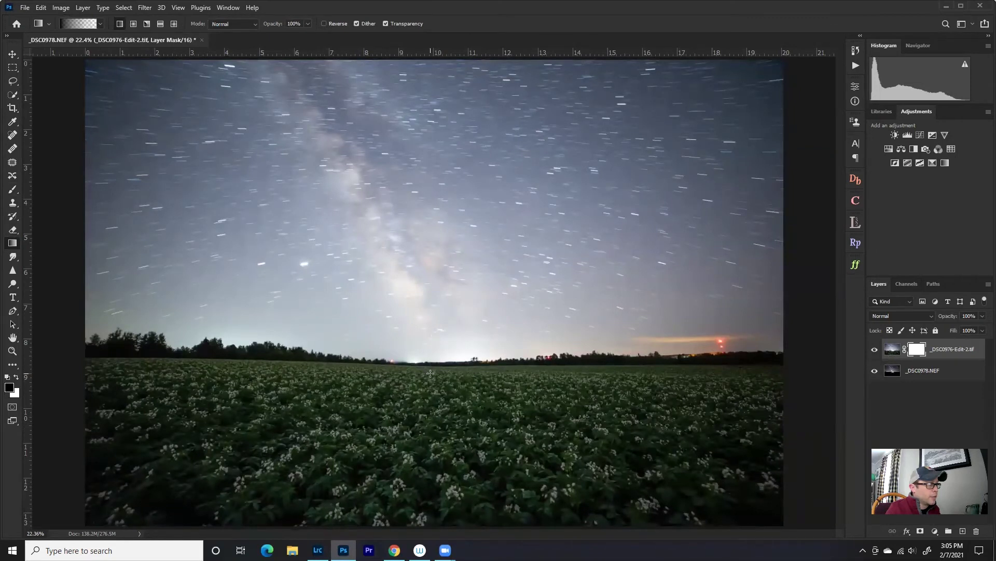
pyautogui.moveTo(430, 358); pyautogui.dragTo(430, 374)
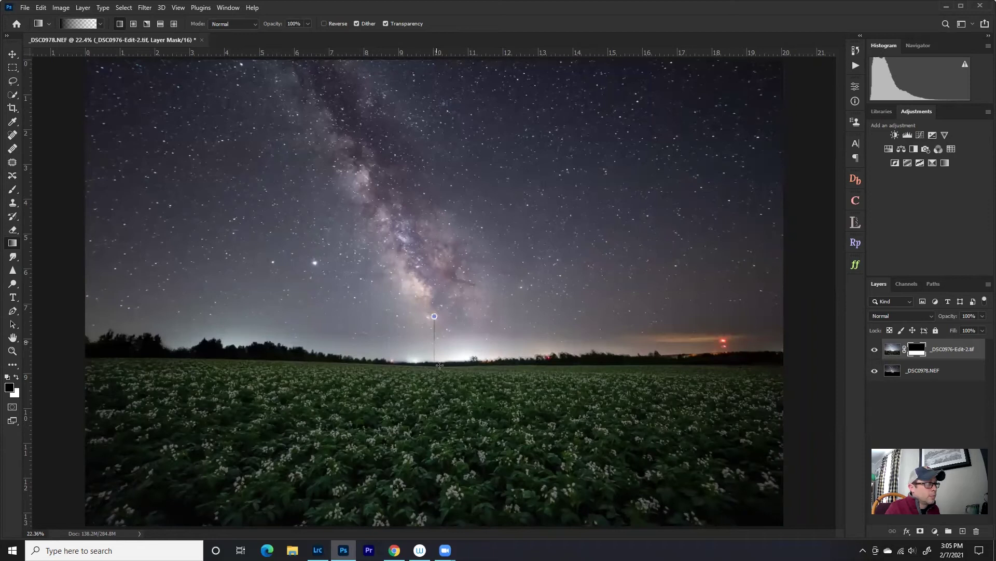
pyautogui.moveTo(441, 380); pyautogui.dragTo(440, 379)
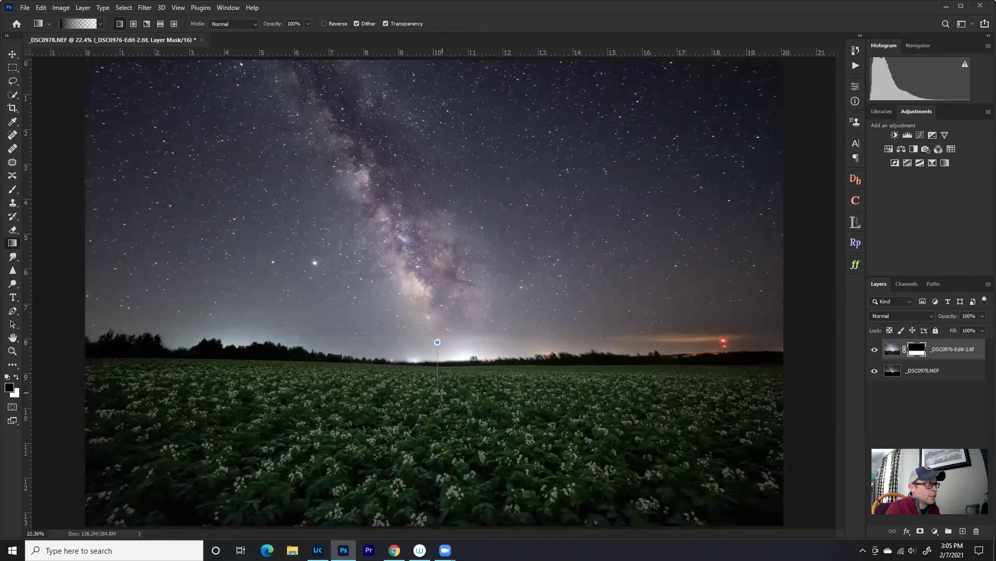
pyautogui.moveTo(441, 393); pyautogui.dragTo(441, 393)
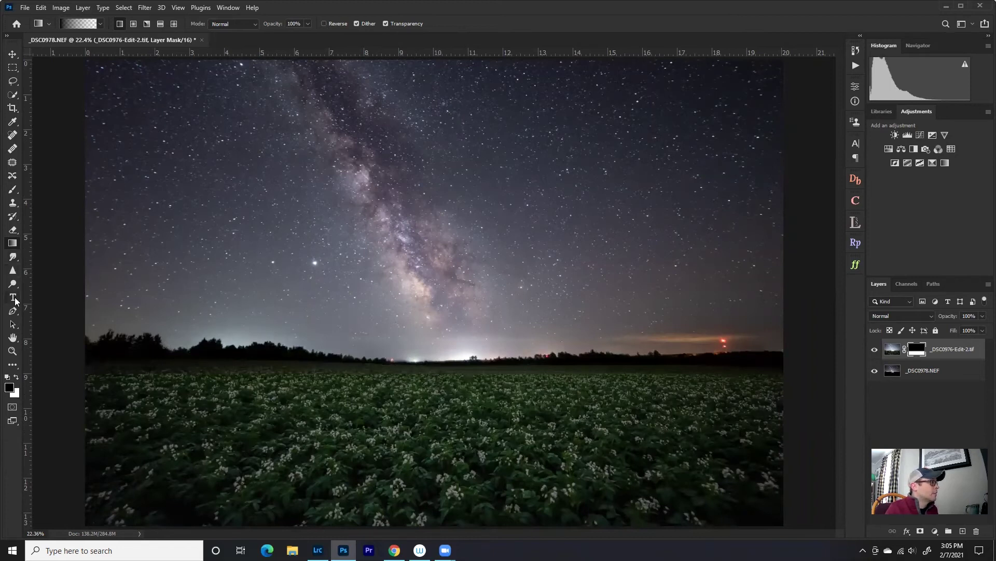
# - Paint white with the Brush on the foreground layer's mask across the full width of the field just below the horizon
pyautogui.click(11, 193)
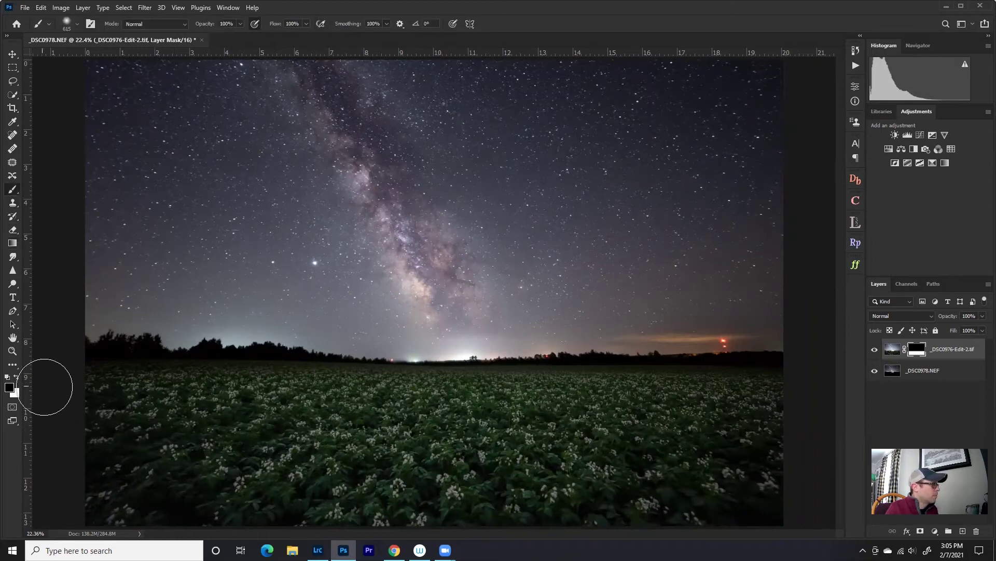
pyautogui.click(93, 394)
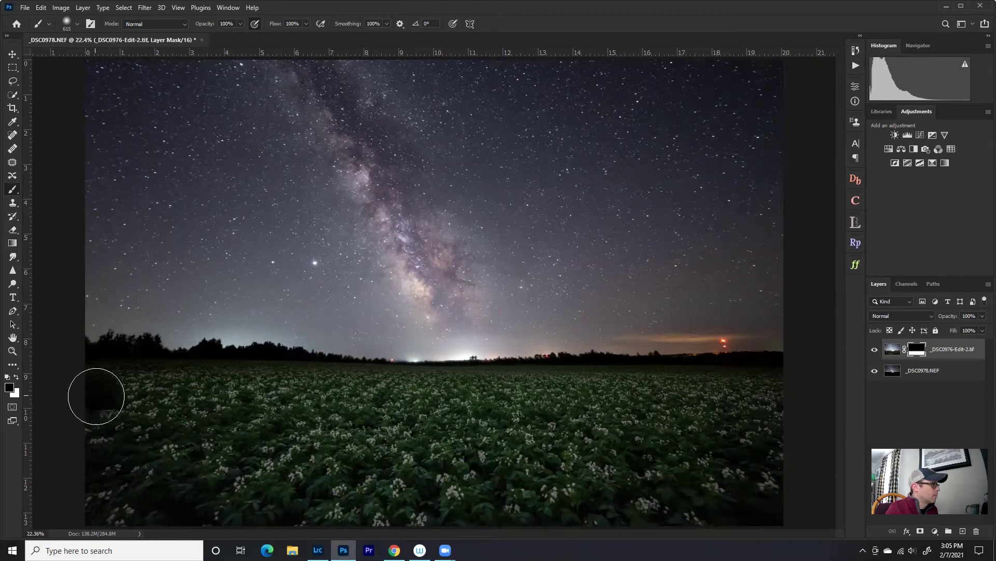
pyautogui.hotkey('ctrl', 'z')
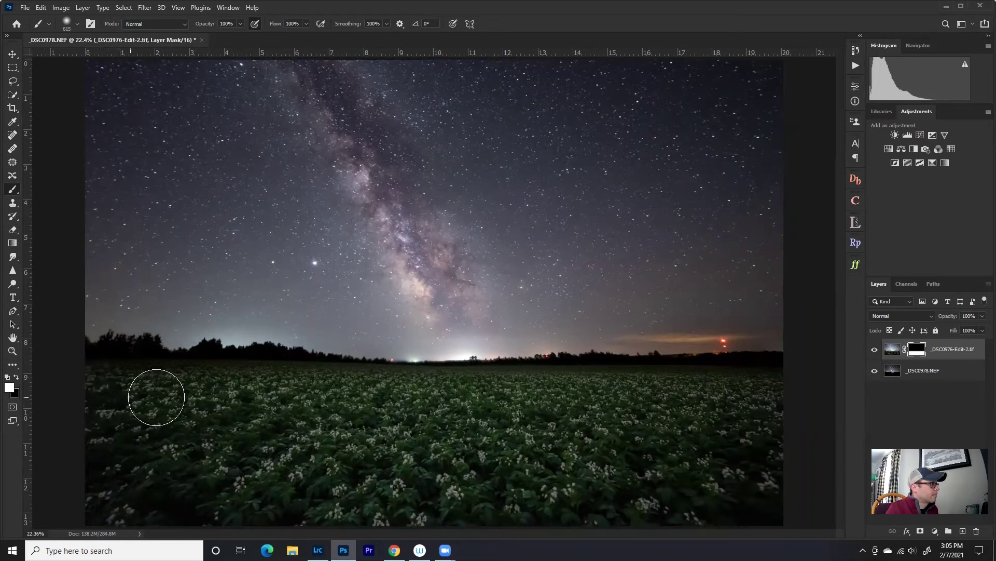
pyautogui.moveTo(180, 394)
pyautogui.mouseDown()
pyautogui.moveTo(498, 402)
pyautogui.moveTo(843, 395)
pyautogui.mouseUp()
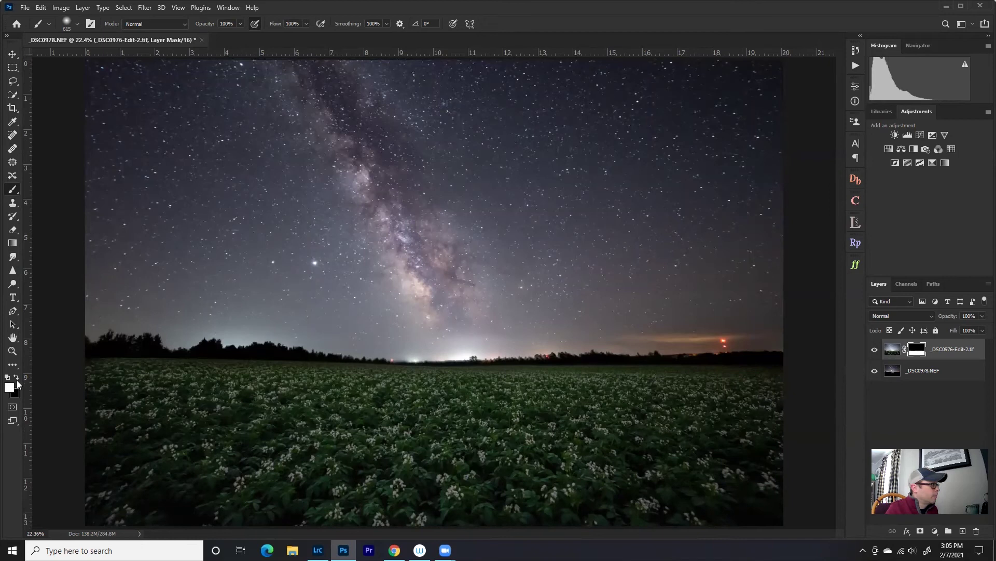
# - Resize the brush to 427 px, harden its edge and paint black on the foreground layer's mask along the sky above the horizon
pyautogui.keyDown('alt'); pyautogui.rightClick(114, 295); pyautogui.keyUp('alt')
pyautogui.moveTo(111, 354)
pyautogui.mouseDown()
pyautogui.moveTo(106, 468)
pyautogui.moveTo(89, 502)
pyautogui.mouseUp()
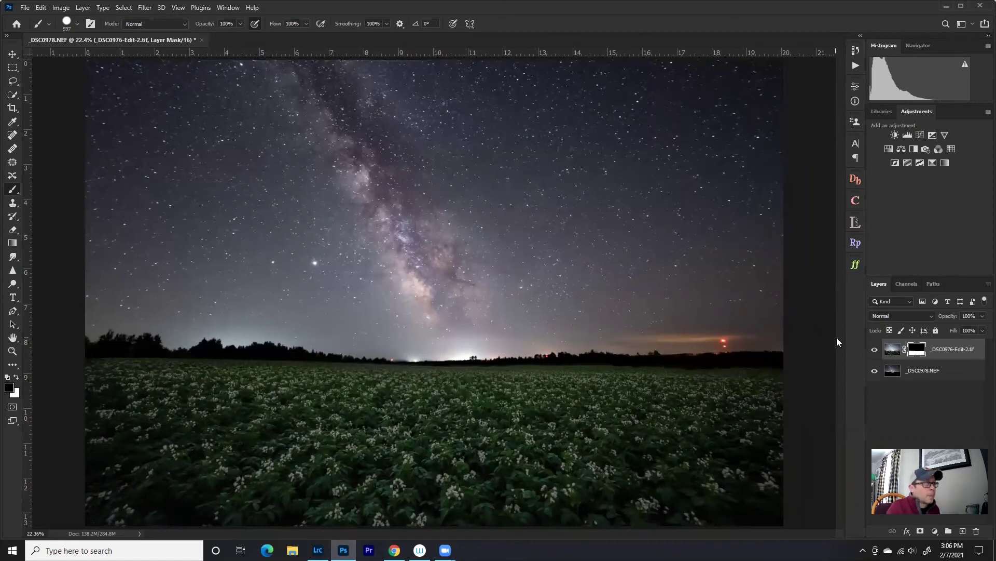
pyautogui.moveTo(272, 407)
pyautogui.mouseDown()
pyautogui.moveTo(267, 452)
pyautogui.moveTo(240, 251)
pyautogui.mouseUp()
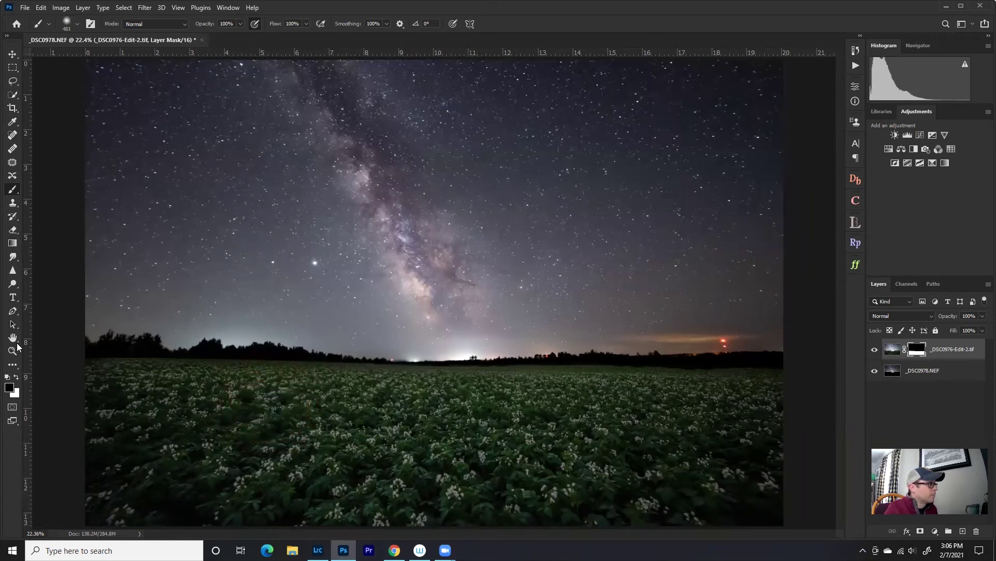
pyautogui.click(18, 379)
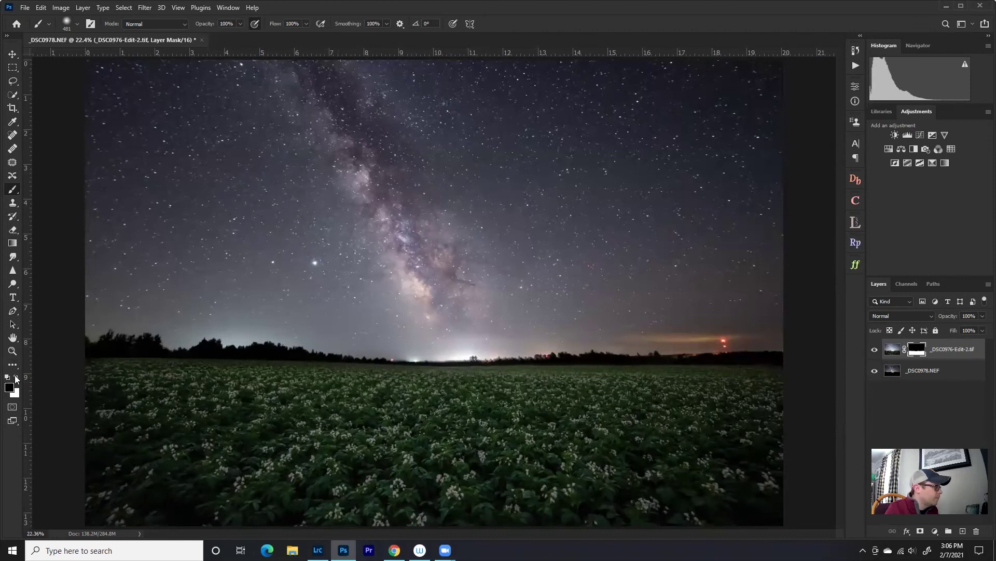
pyautogui.moveTo(506, 309); pyautogui.dragTo(506, 520)
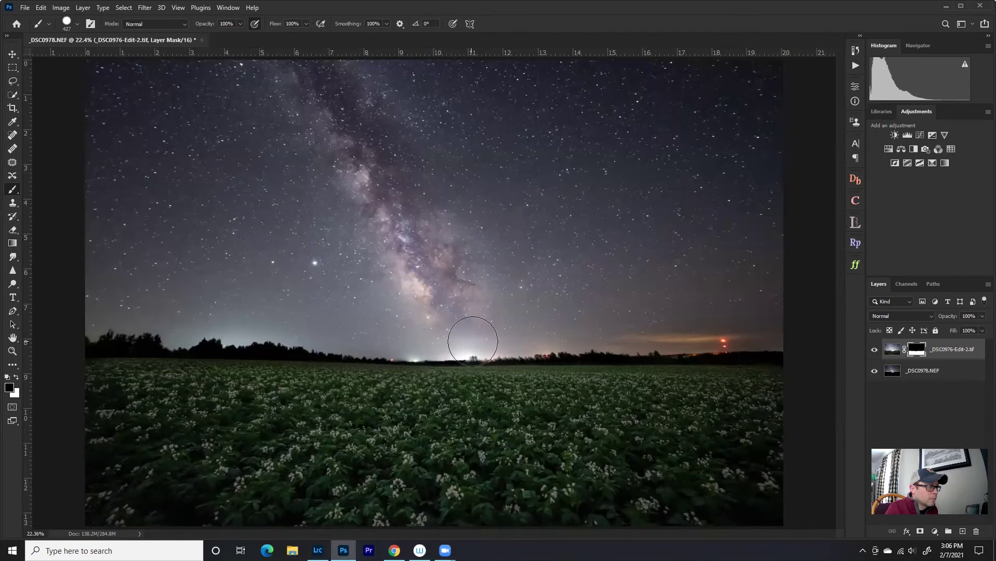
pyautogui.moveTo(513, 338); pyautogui.dragTo(728, 336)
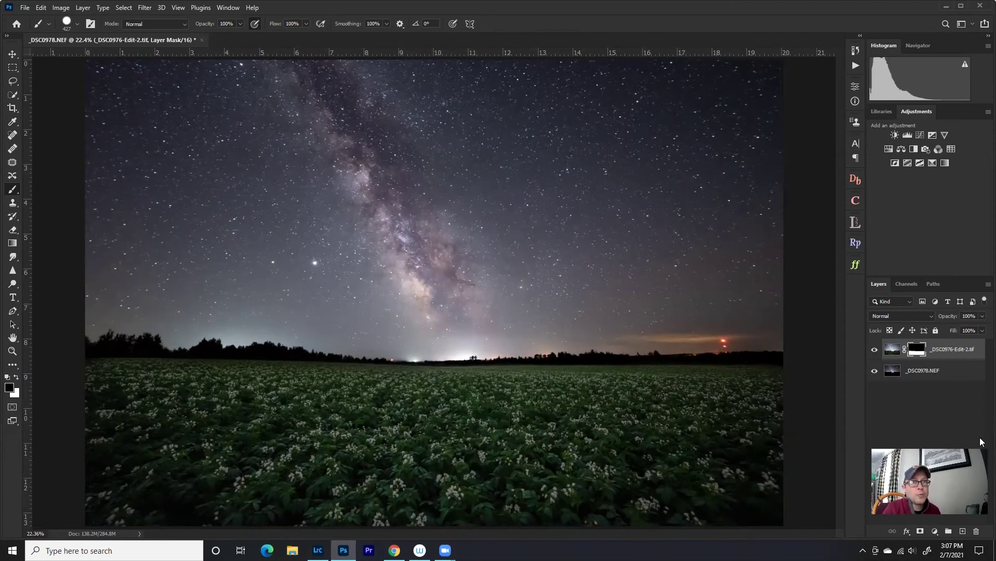
# - Stamp all visible layers into a new layer, add a Curves adjustment above it and pull the midtones slightly down at input 125
pyautogui.hotkey('ctrl', 'shift', 'alt', 'e')
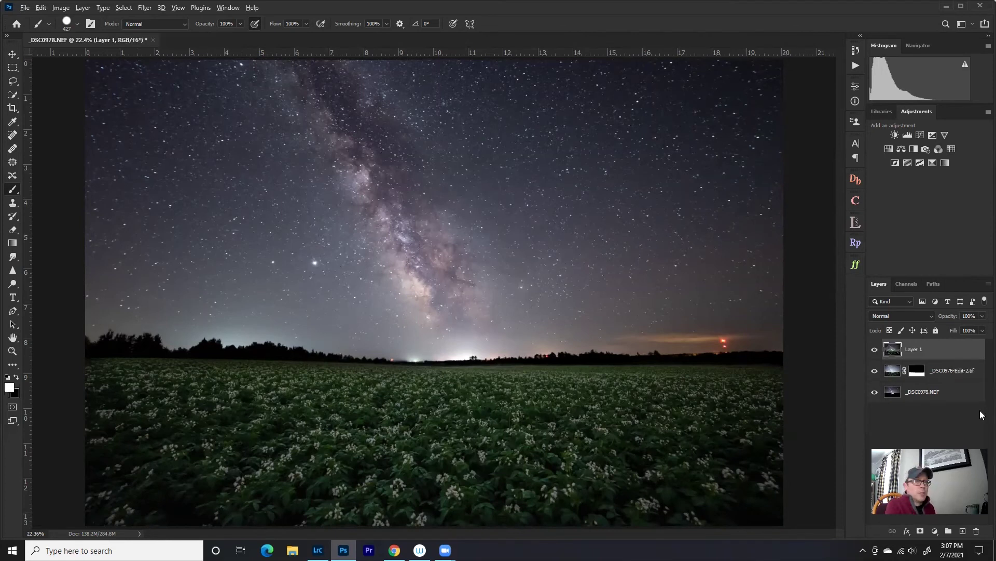
pyautogui.click(920, 134)
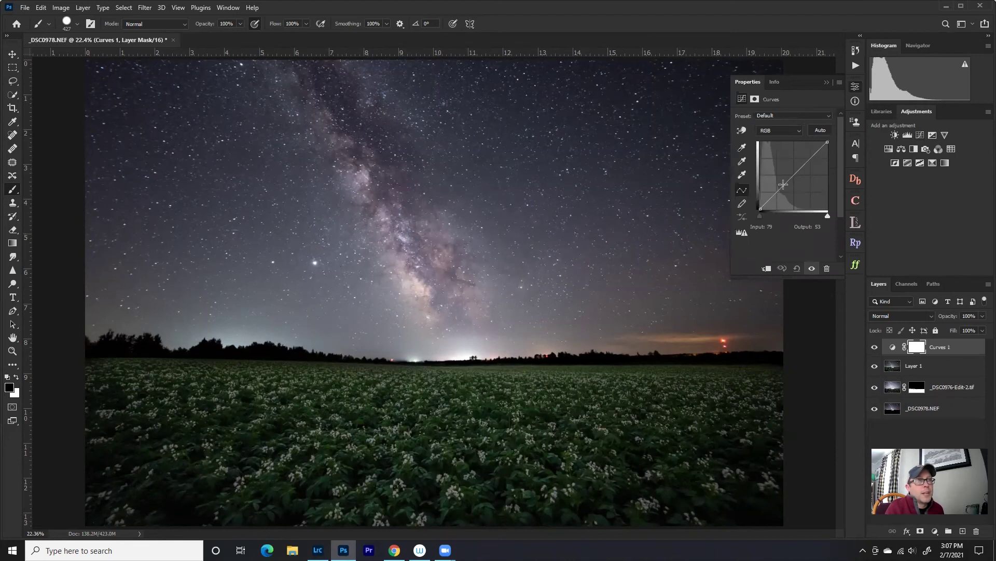
pyautogui.moveTo(793, 175); pyautogui.dragTo(793, 182)
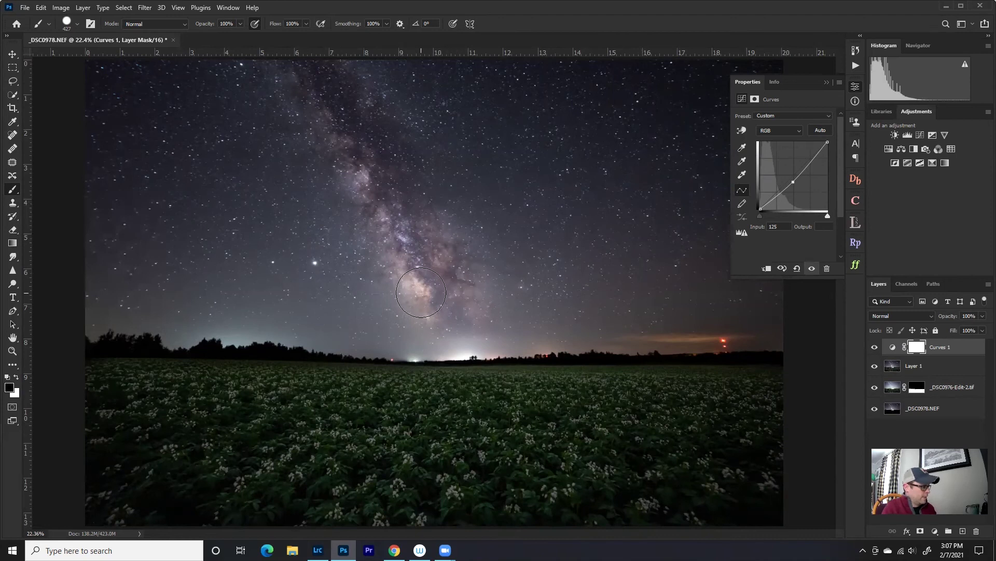
# - Enlarge the brush to 3817 px with a soft edge and paint black on the Curves mask over the Milky Way core
pyautogui.moveTo(421, 292)
pyautogui.mouseDown()
pyautogui.moveTo(466, 294)
pyautogui.moveTo(477, 438)
pyautogui.moveTo(437, 117)
pyautogui.moveTo(549, 117)
pyautogui.moveTo(555, 95)
pyautogui.mouseUp()
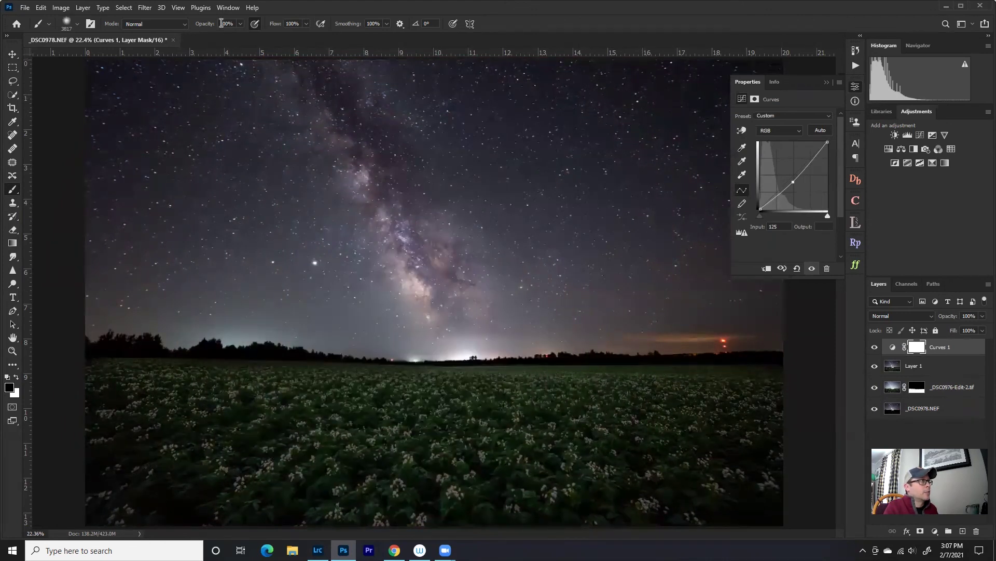
pyautogui.click(430, 304)
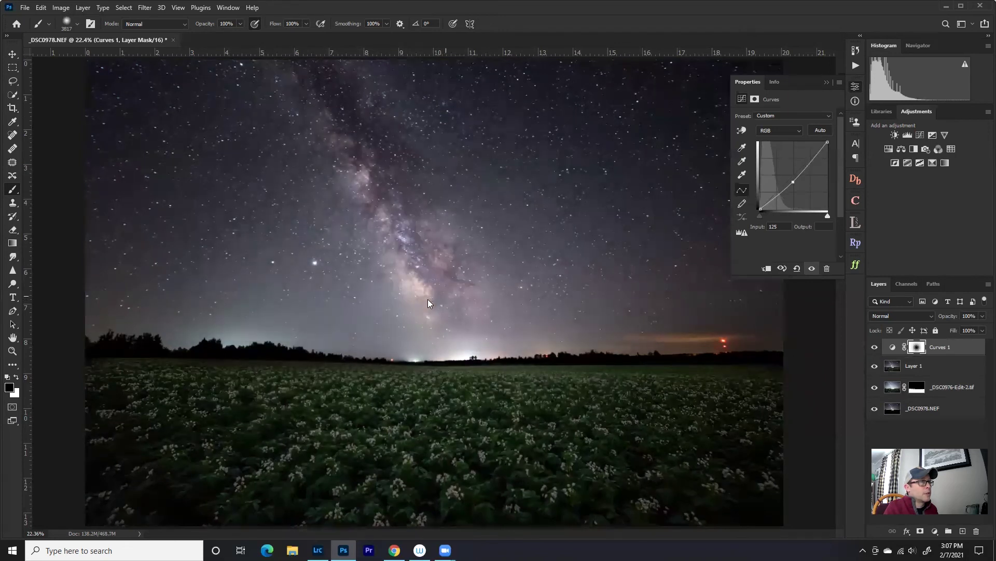
pyautogui.click(422, 311)
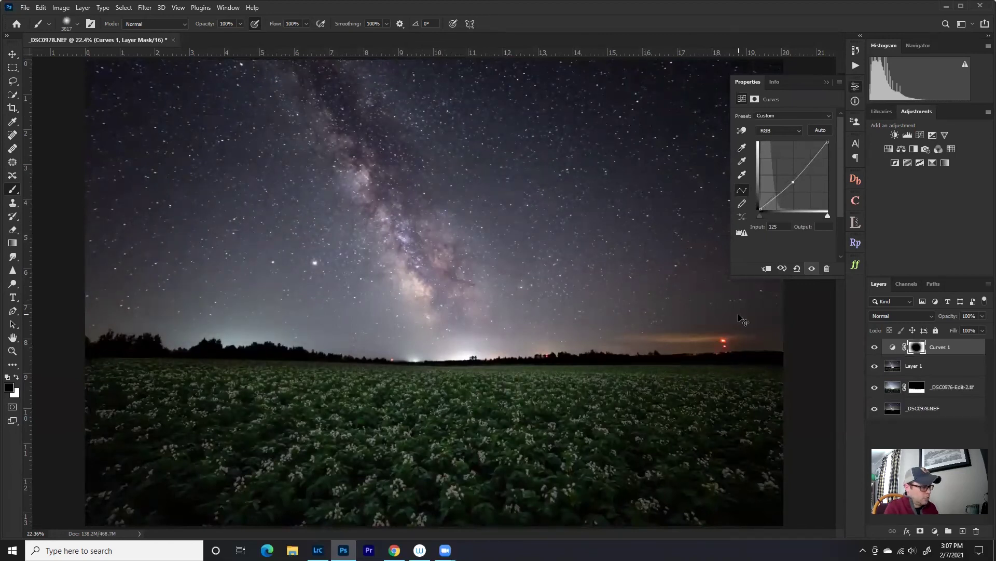
# - Duplicate the Curves layer, invert the copy's mask and raise the copy's curve midpoint to brighten the area around the Milky Way core
pyautogui.hotkey('ctrl', 'j')
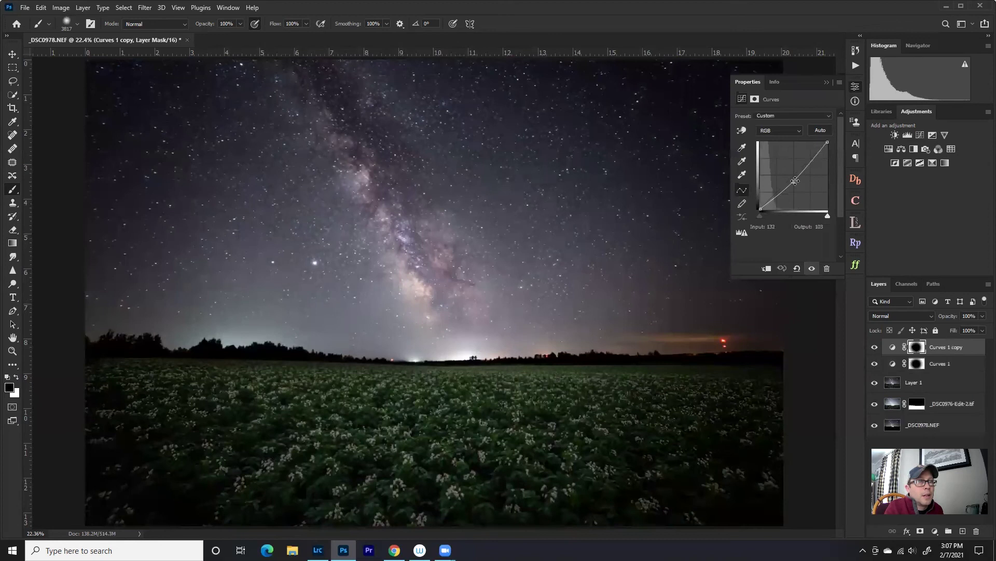
pyautogui.click(793, 182)
pyautogui.moveTo(792, 181); pyautogui.dragTo(793, 182)
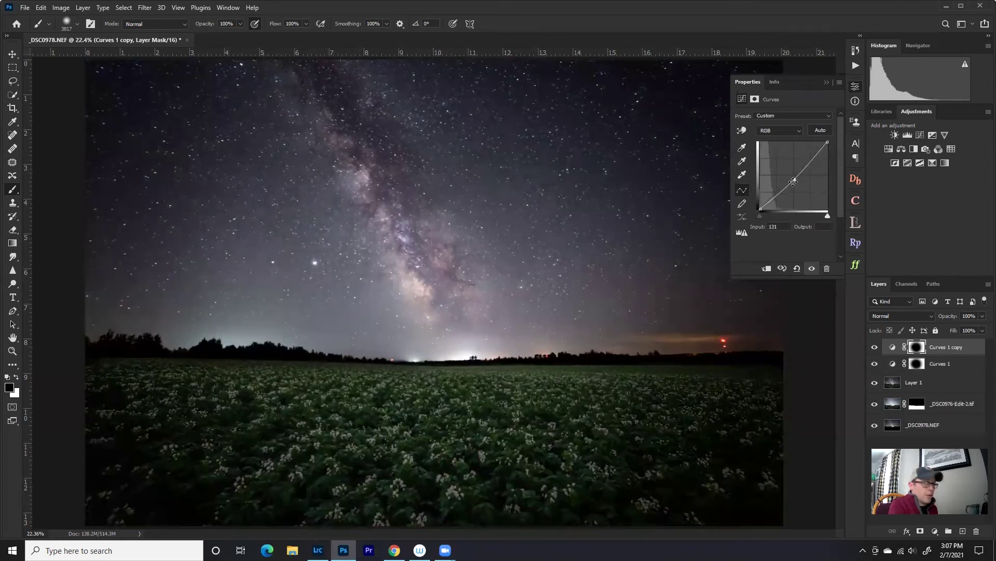
pyautogui.hotkey('ctrl', 'i')
pyautogui.moveTo(794, 179); pyautogui.dragTo(793, 175)
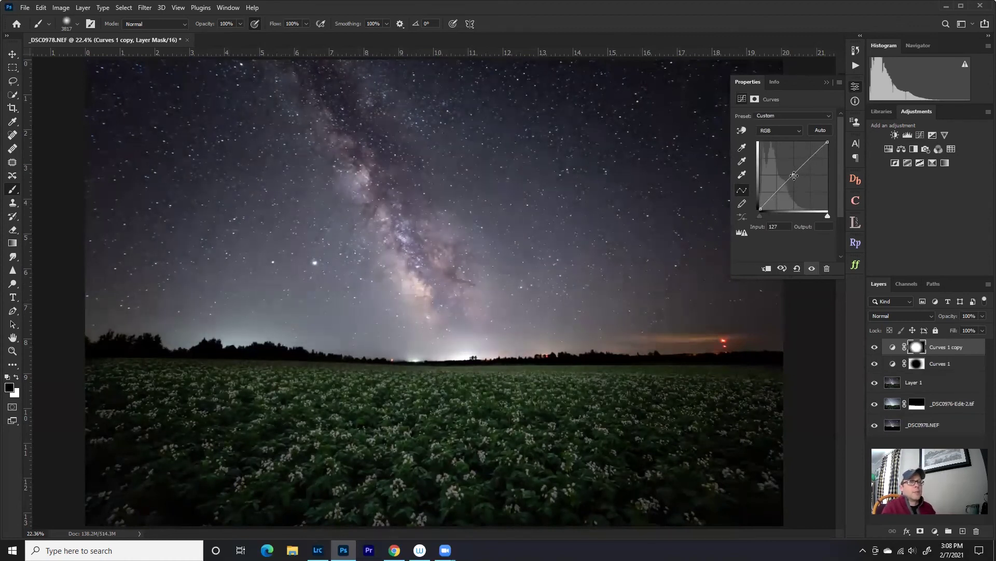
# - Group the two Curves layers and compare the image with and without them by toggling the group's visibility
pyautogui.keyDown('shift'); pyautogui.click(963, 367); pyautogui.keyUp('shift')
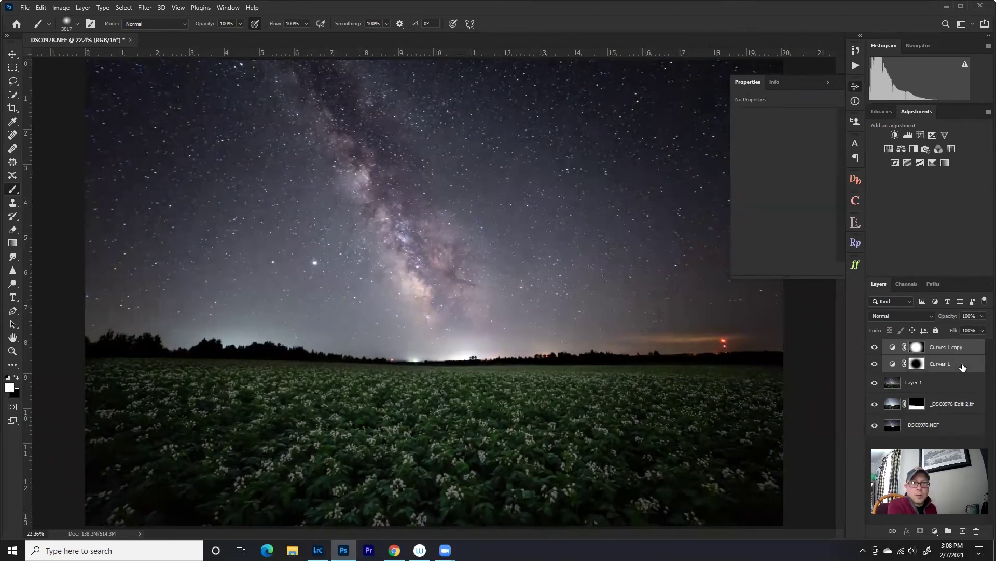
pyautogui.hotkey('ctrl', 'g')
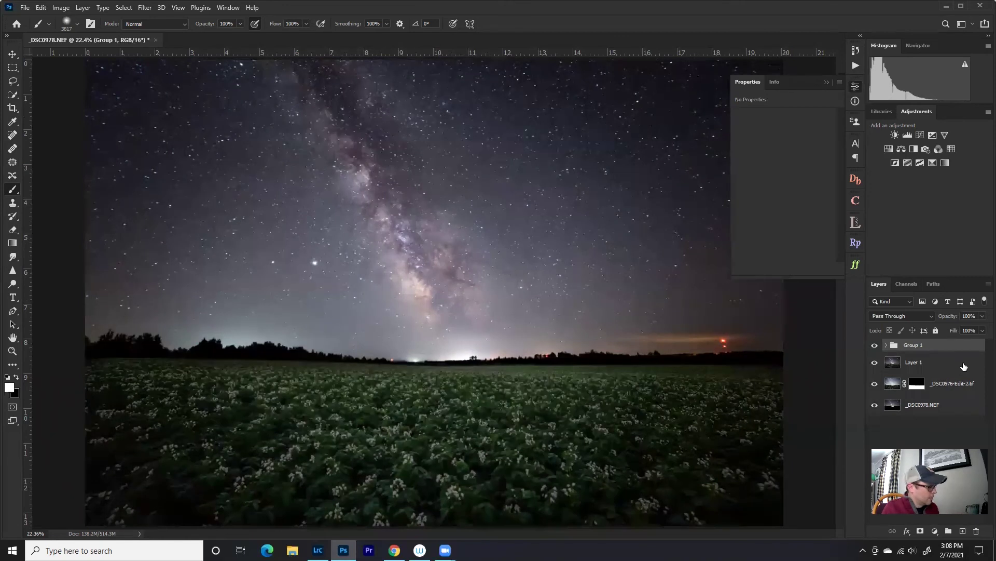
pyautogui.click(827, 83)
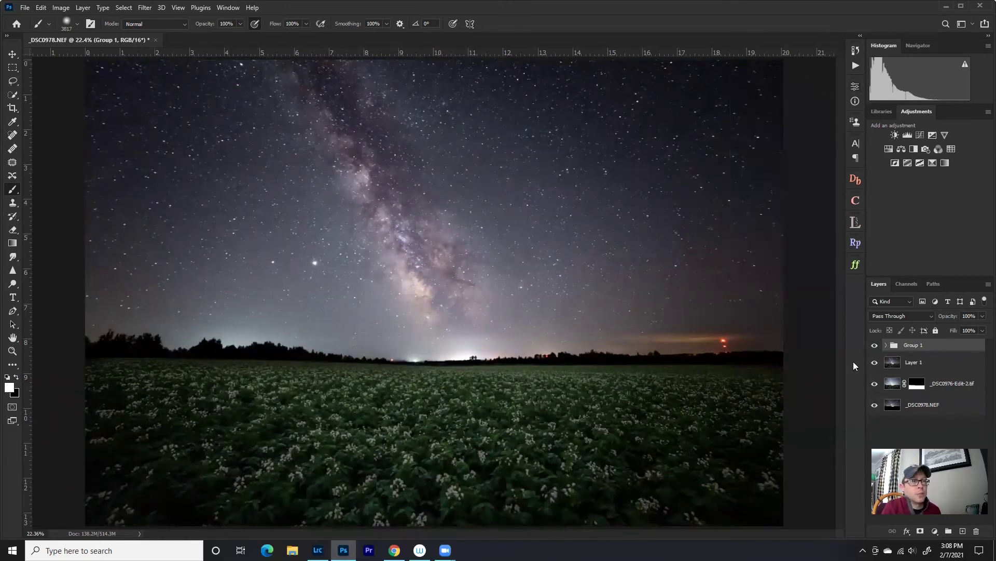
pyautogui.click(875, 345)
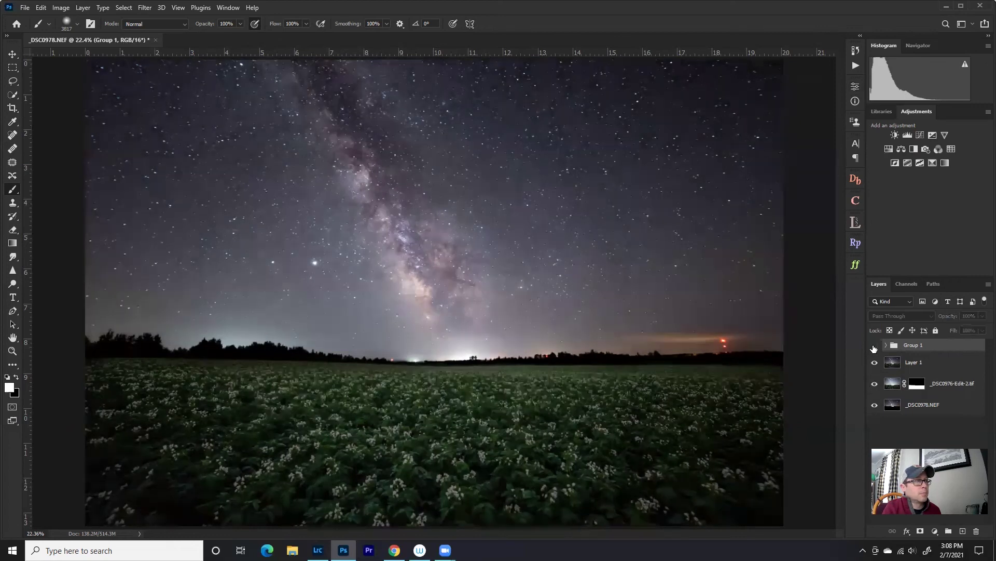
pyautogui.click(875, 345)
pyautogui.click(874, 346)
pyautogui.click(875, 346)
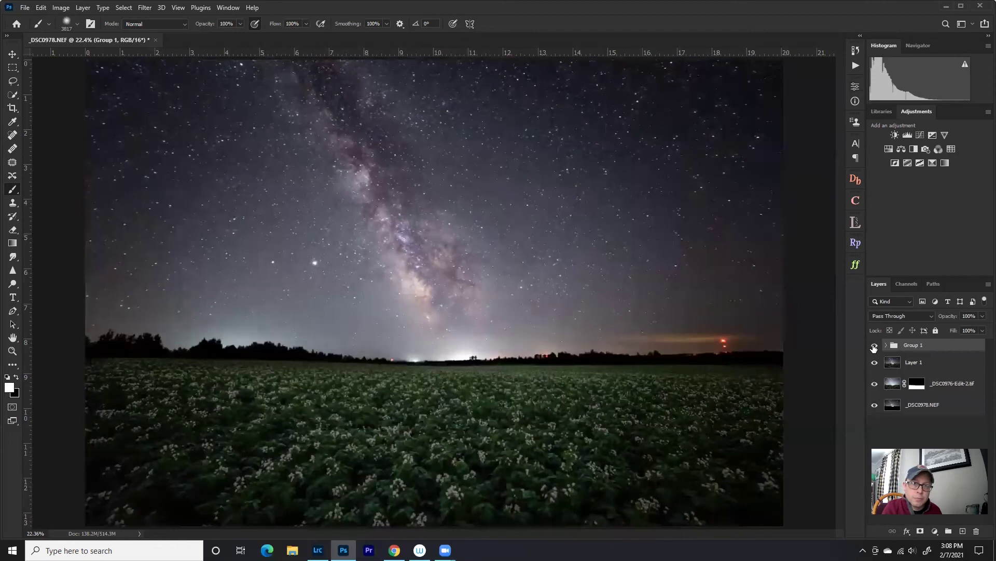
pyautogui.click(874, 346)
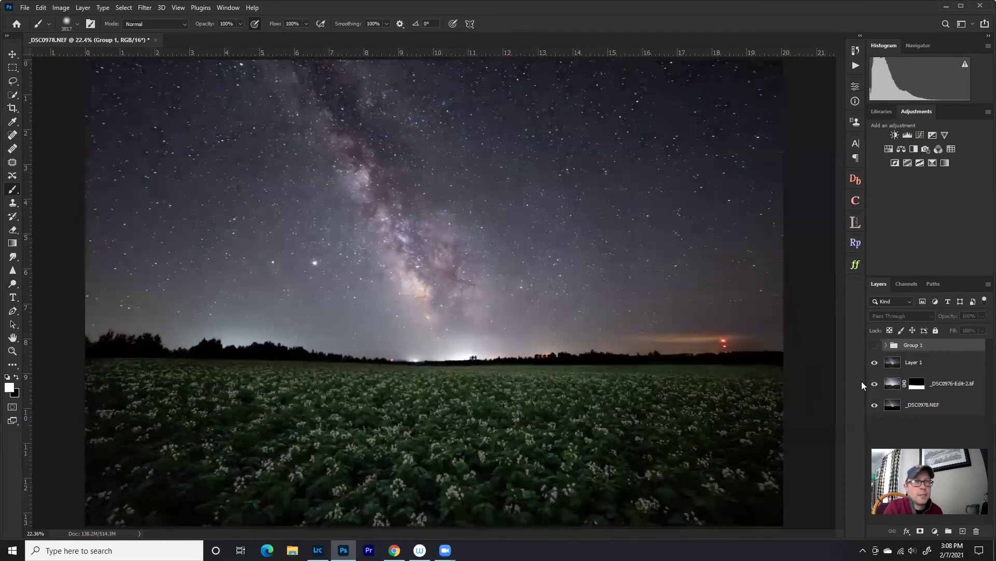
pyautogui.click(874, 346)
# - Lower the Curves group's opacity to 50%, check its effect by toggling its visibility, and flatten the image
pyautogui.click(982, 316)
pyautogui.moveTo(983, 327); pyautogui.dragTo(980, 327)
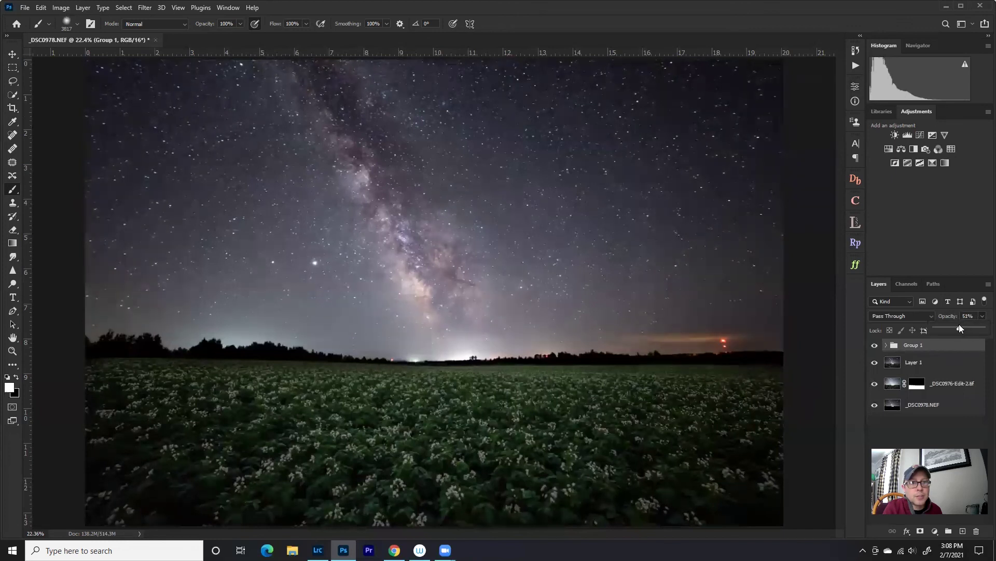
pyautogui.click(875, 345)
pyautogui.click(874, 346)
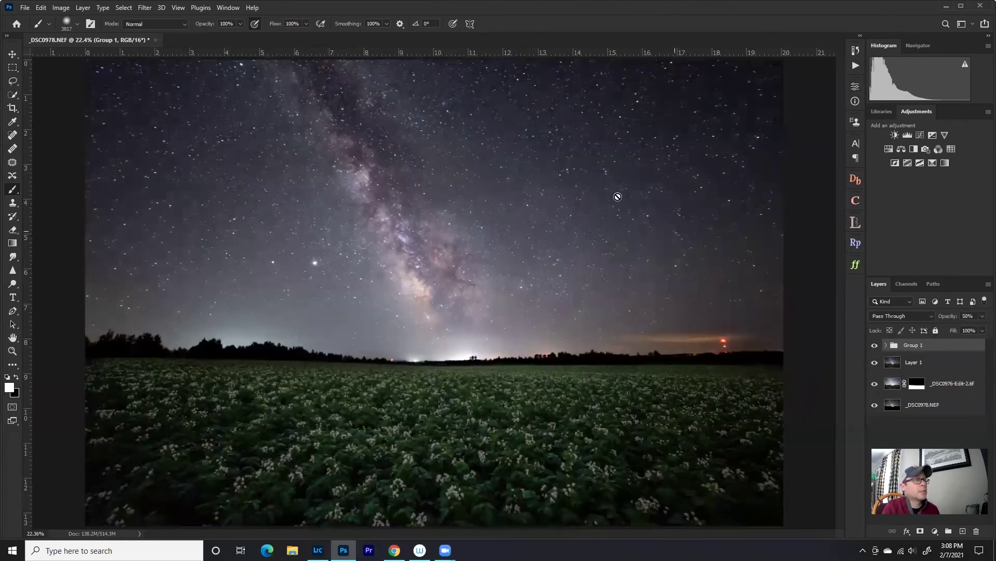
pyautogui.click(83, 8)
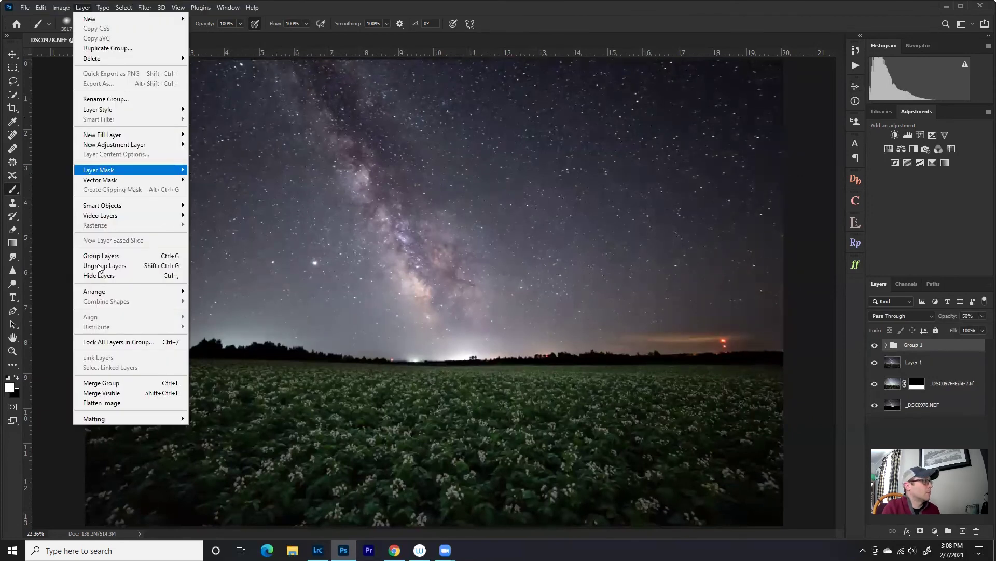
pyautogui.click(118, 402)
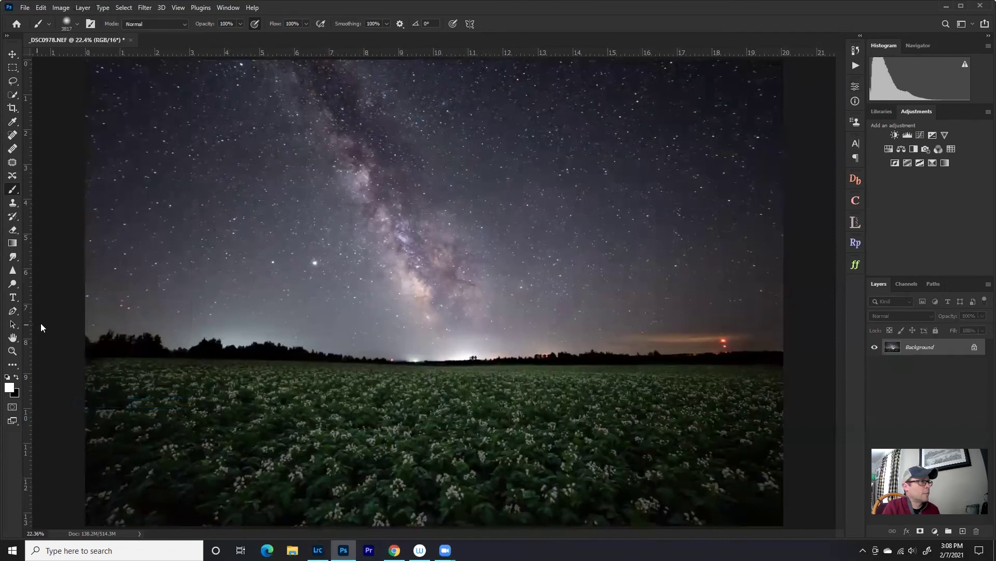